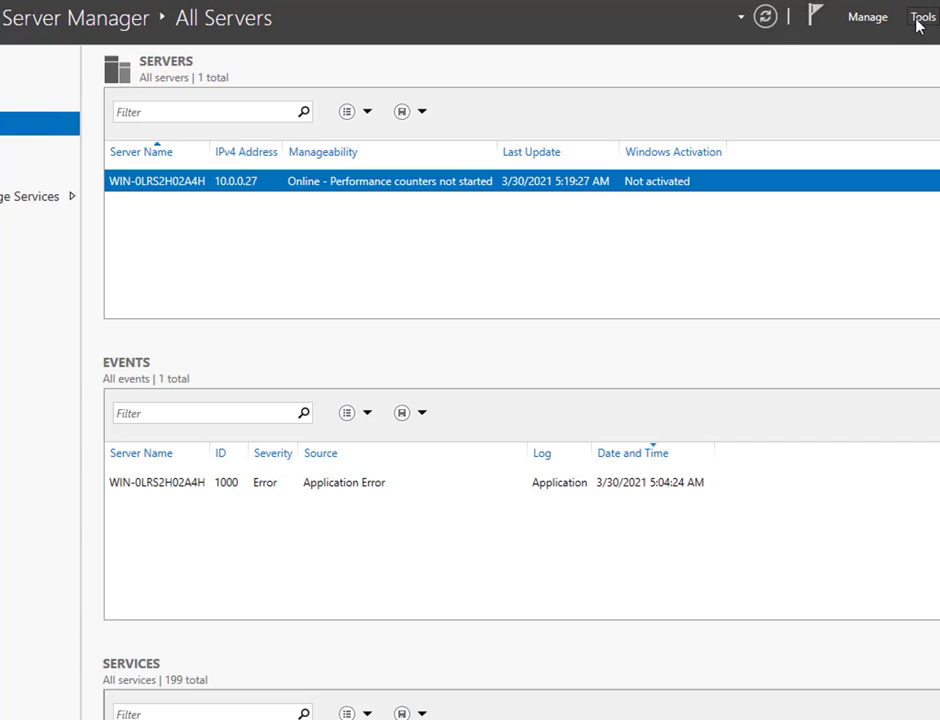
Start adding roles and features, choosing a role-based or feature-based installation on the local server.
left_click(862, 29)
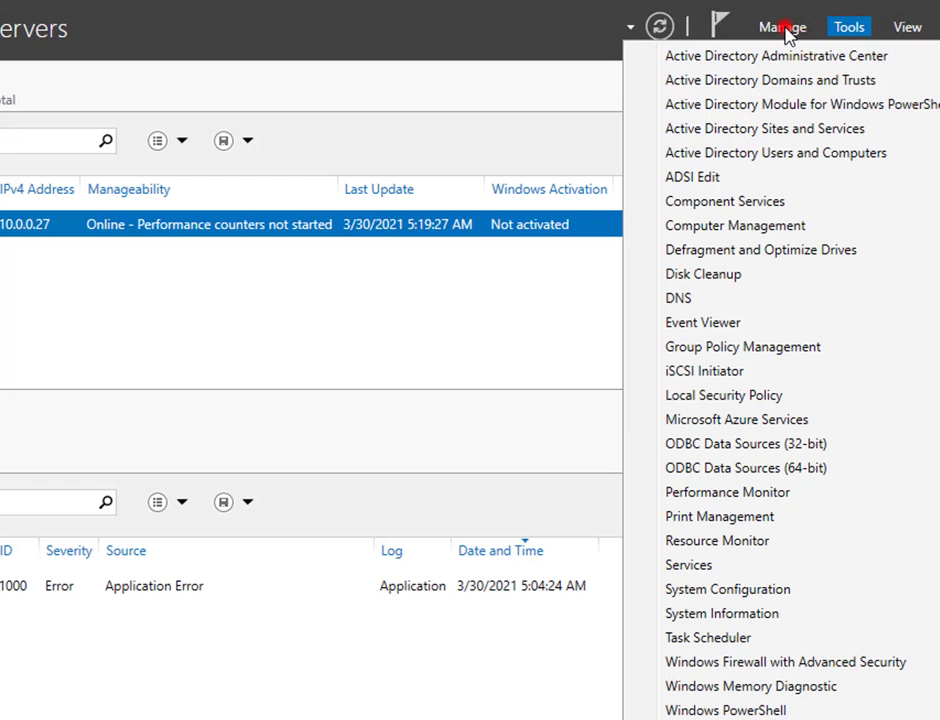
left_click(793, 29)
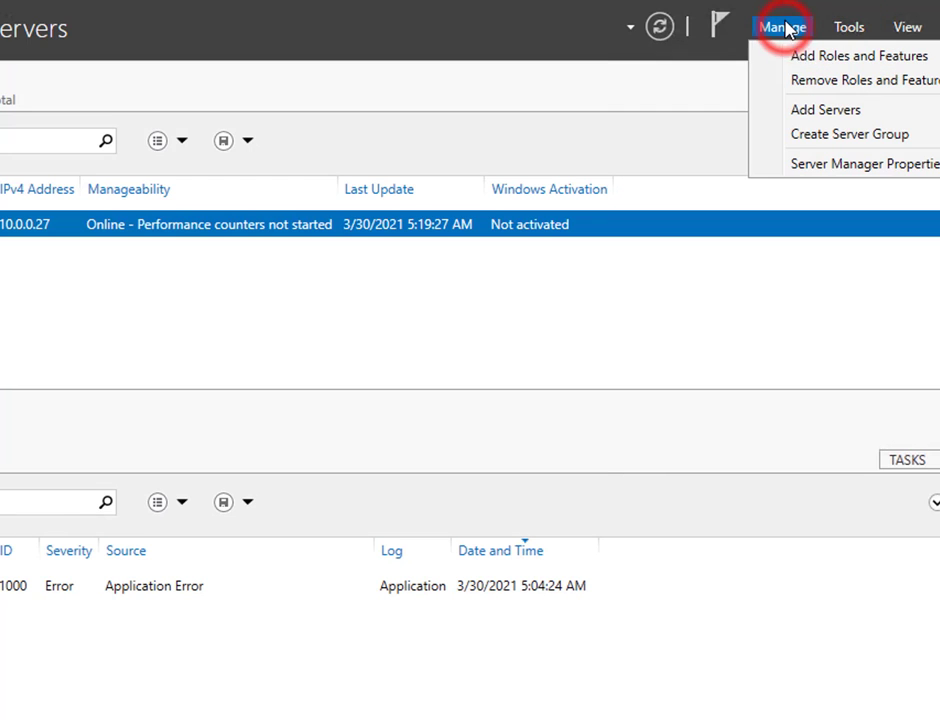
left_click(822, 57)
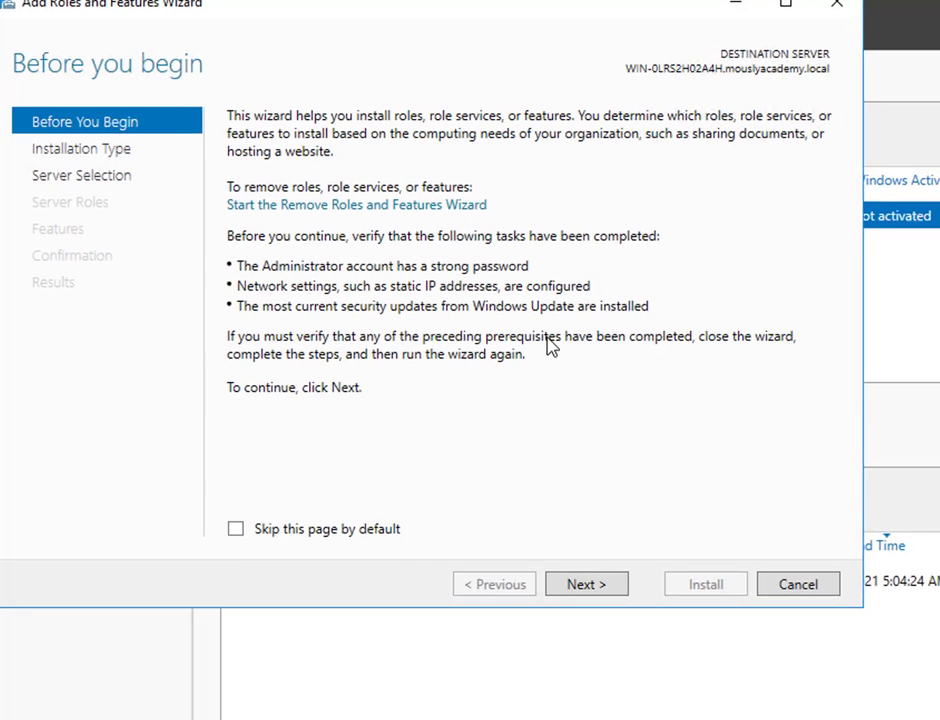
left_click(660, 625)
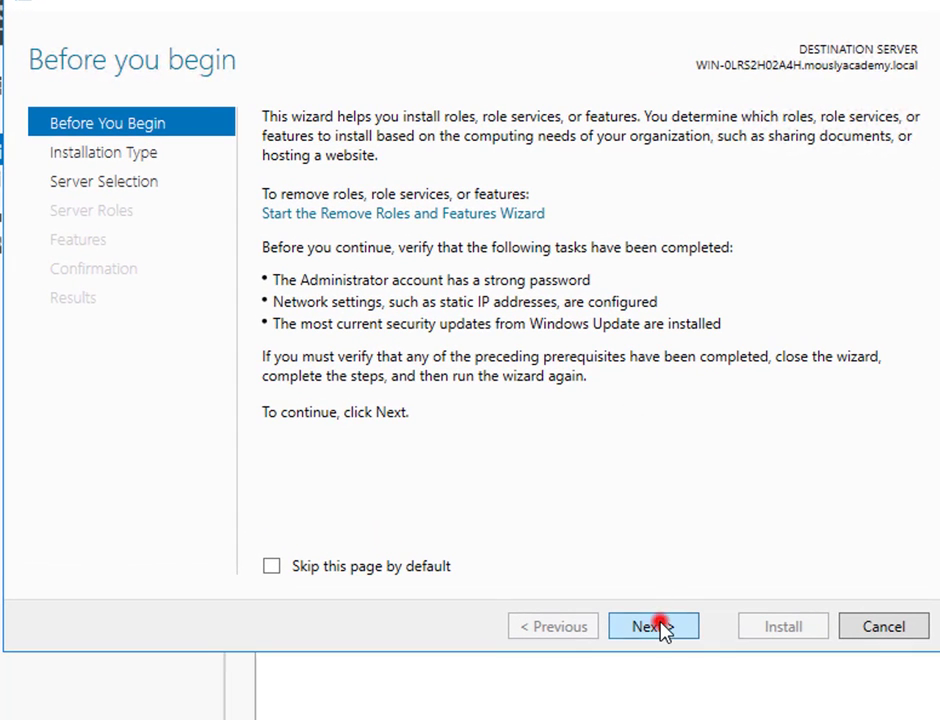
left_click(658, 627)
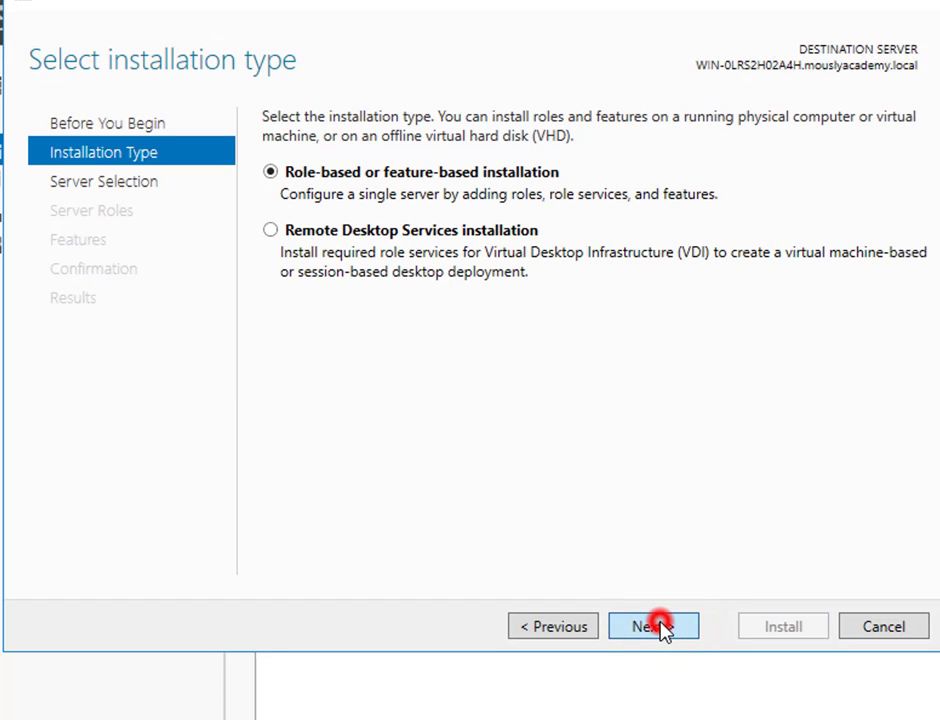
left_click(658, 627)
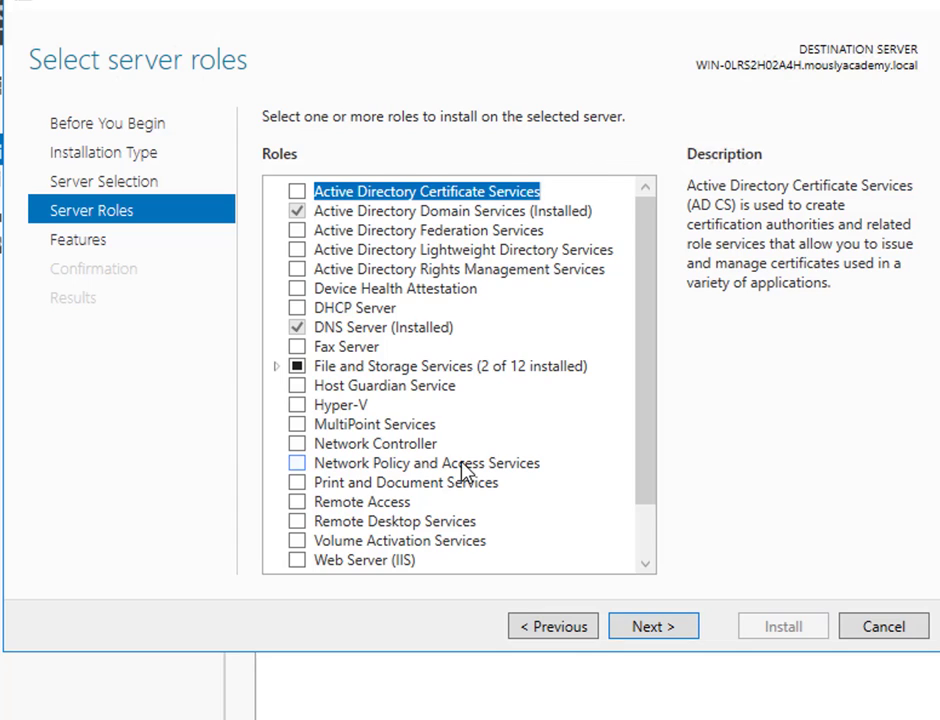
Select the Windows Deployment Services role and add its required management tools.
scroll(554, 550, "down", 3)
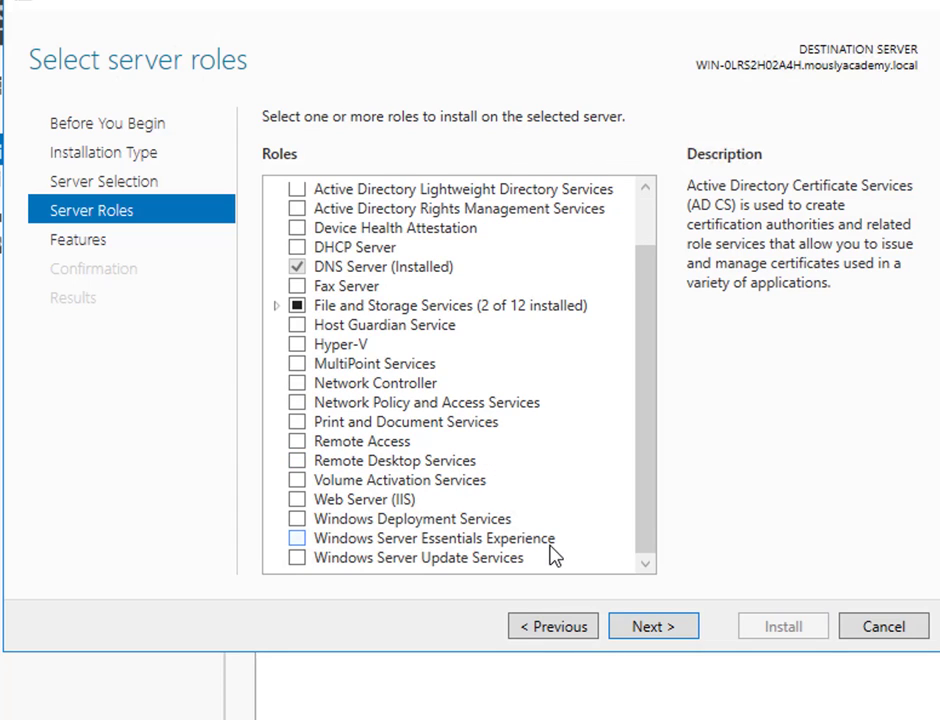
left_click(297, 519)
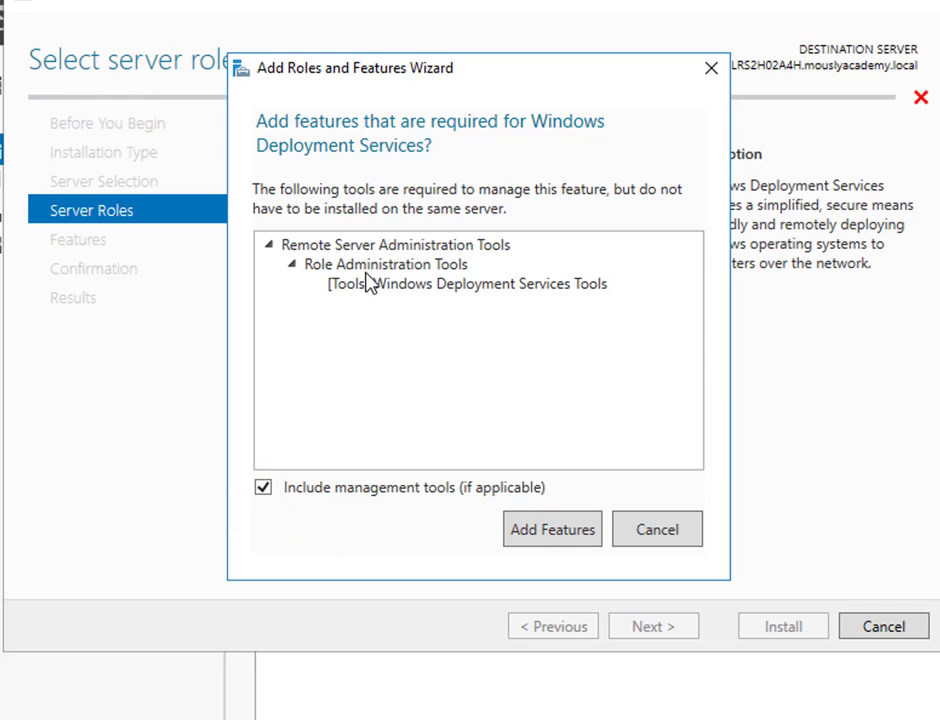
left_click(548, 530)
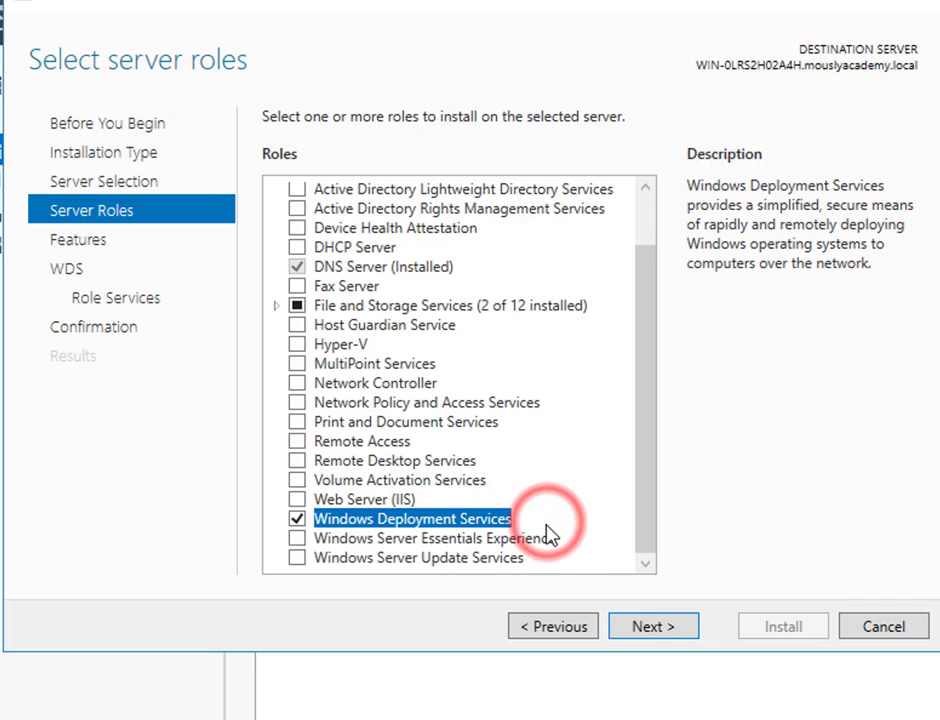
left_click(641, 628)
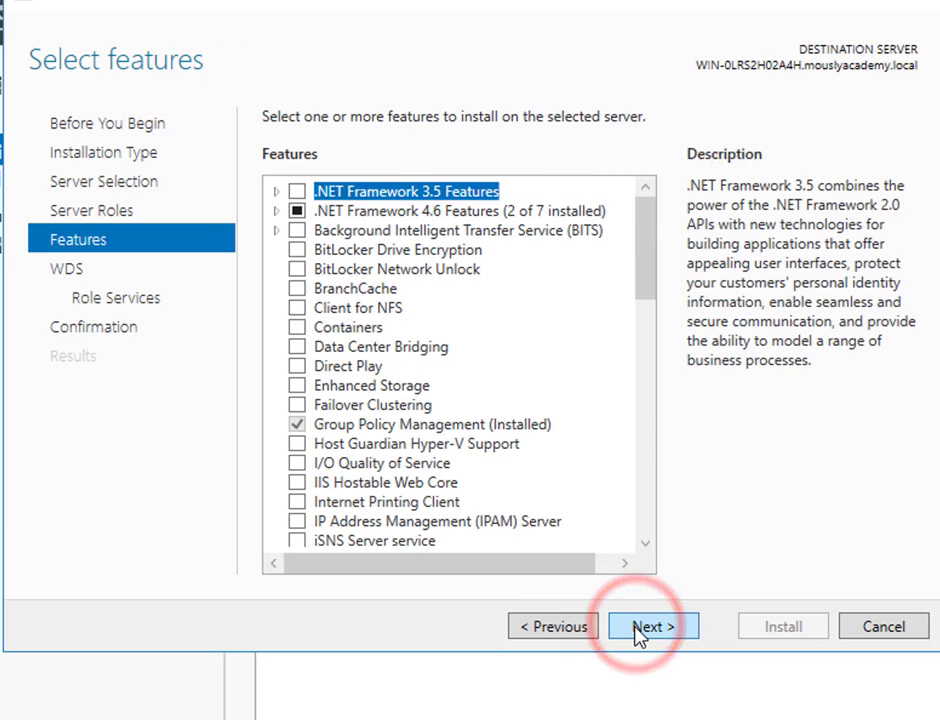
Keep the default features and the Deployment Server and Transport Server role services, and install the role.
left_click(636, 627)
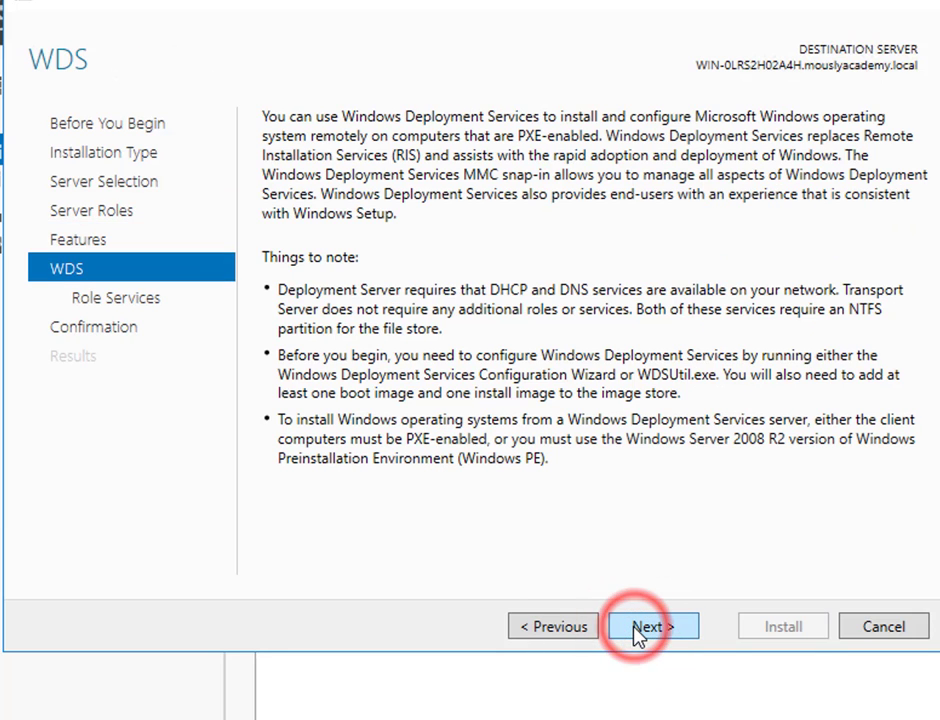
left_click(636, 627)
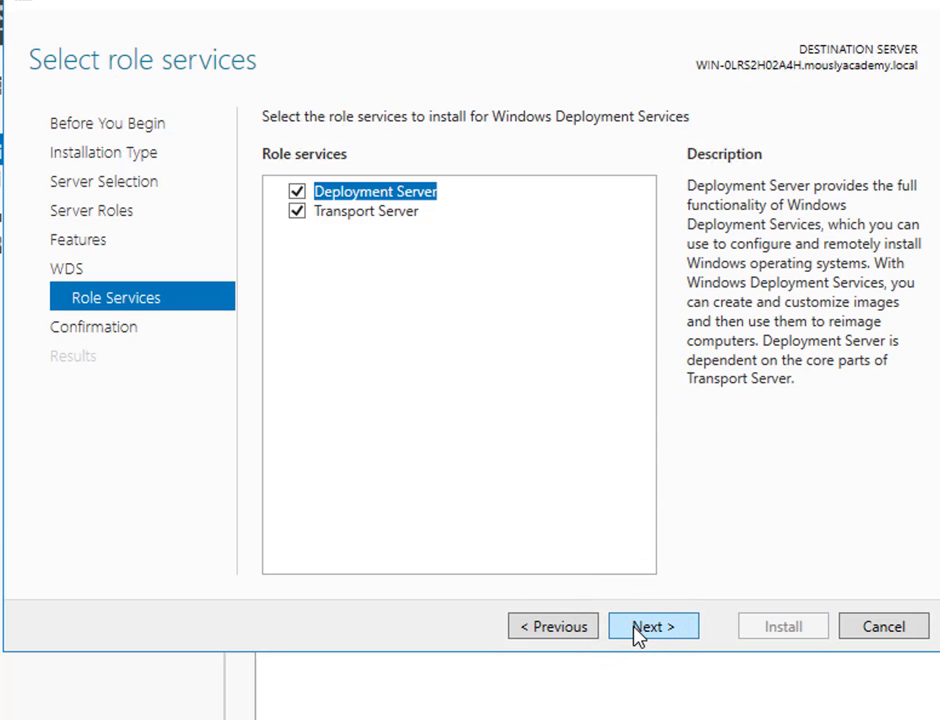
left_click(636, 630)
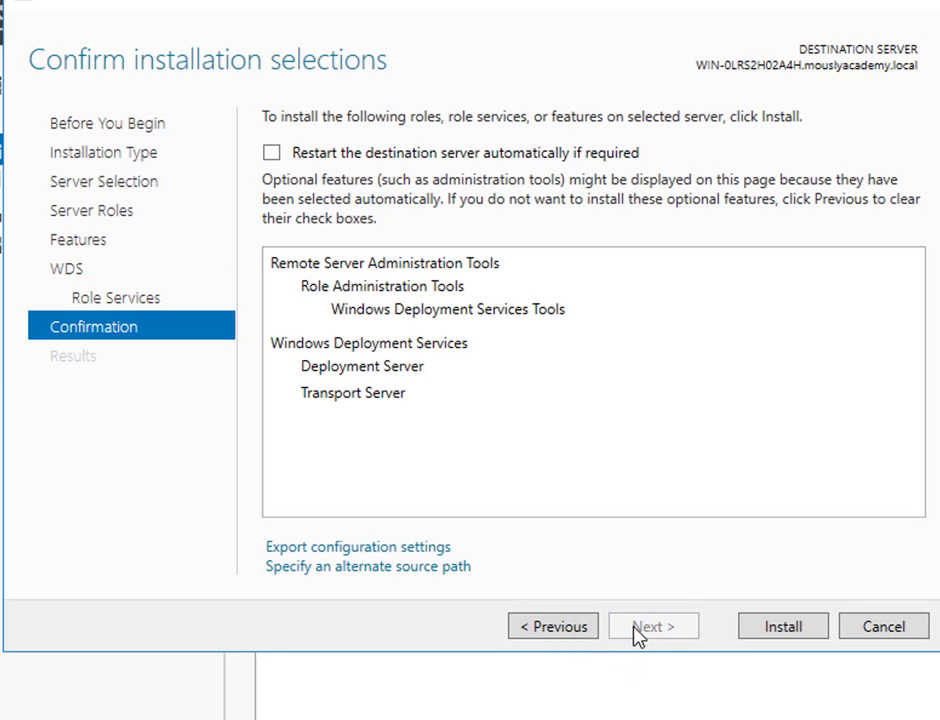
left_click(781, 628)
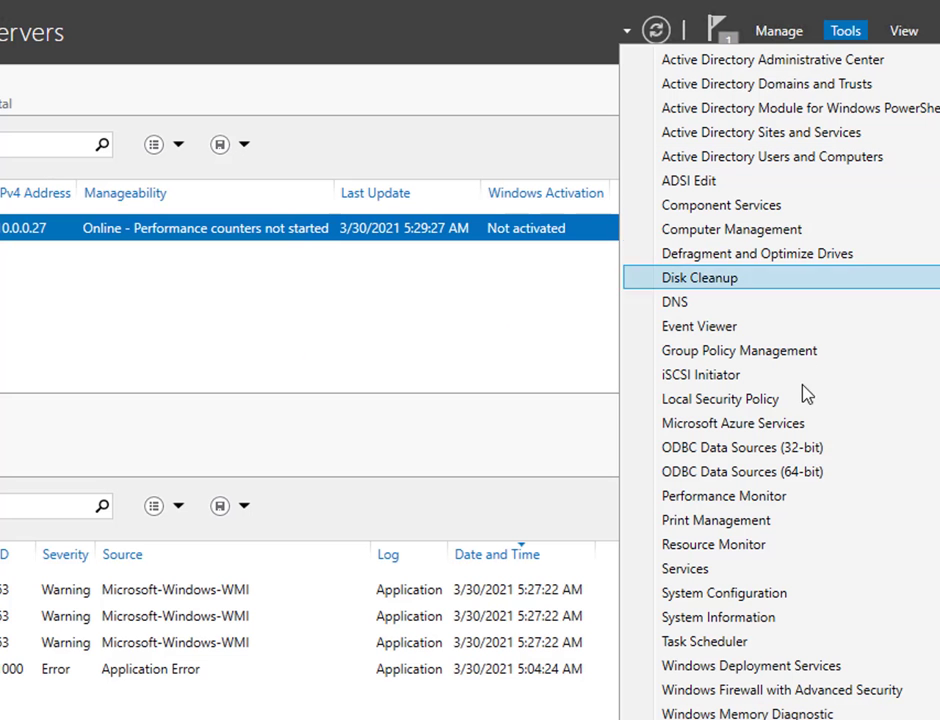
Open the Windows Deployment Services console and start configuring the server listed under Servers.
left_click(817, 664)
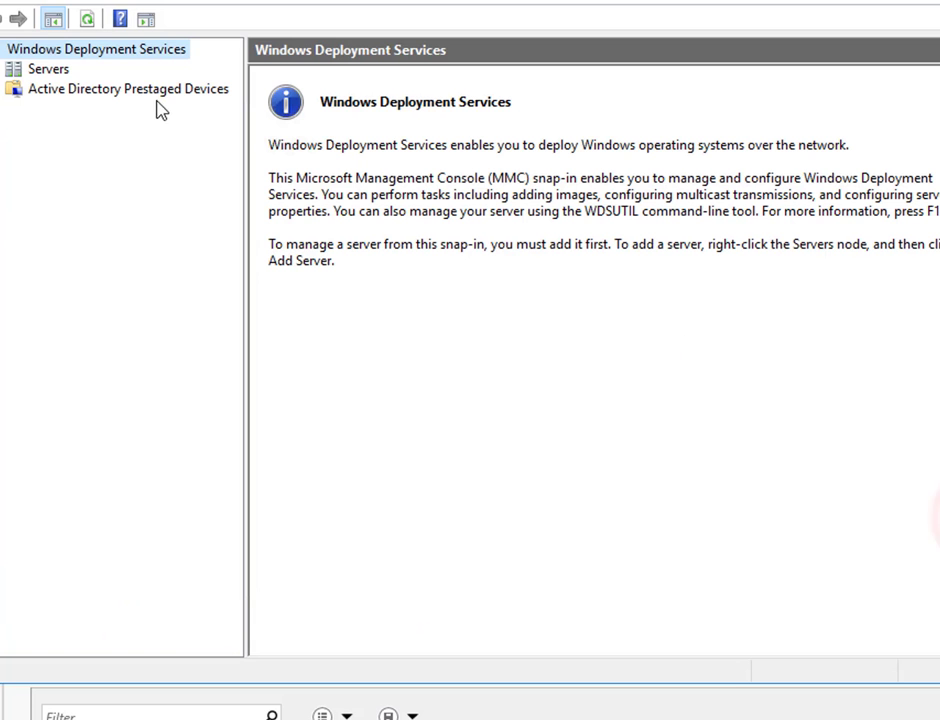
left_click(93, 110)
right_click(95, 114)
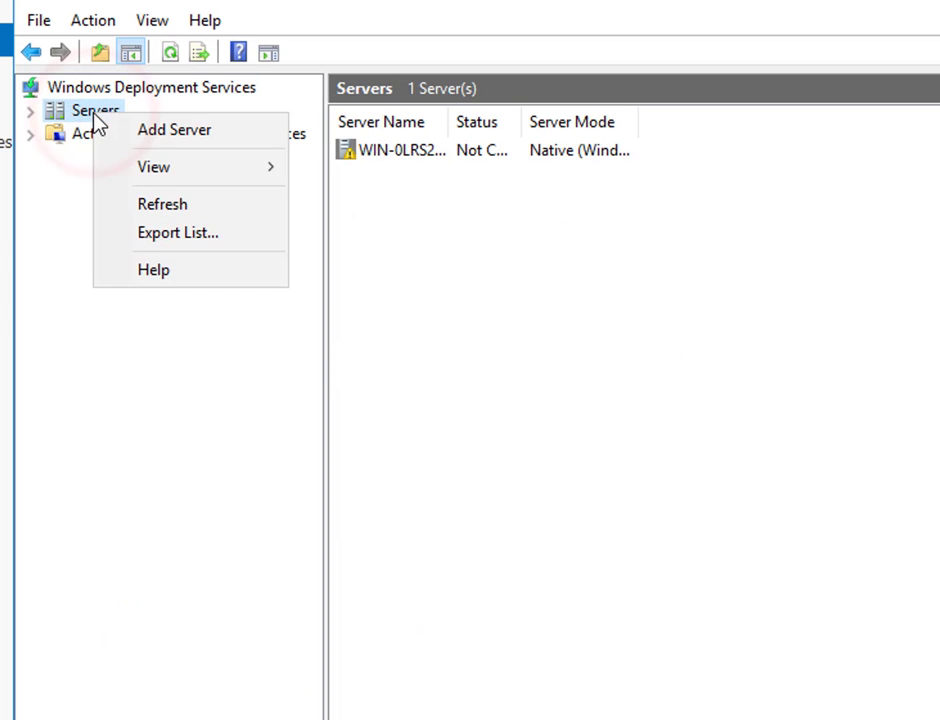
left_click(31, 111)
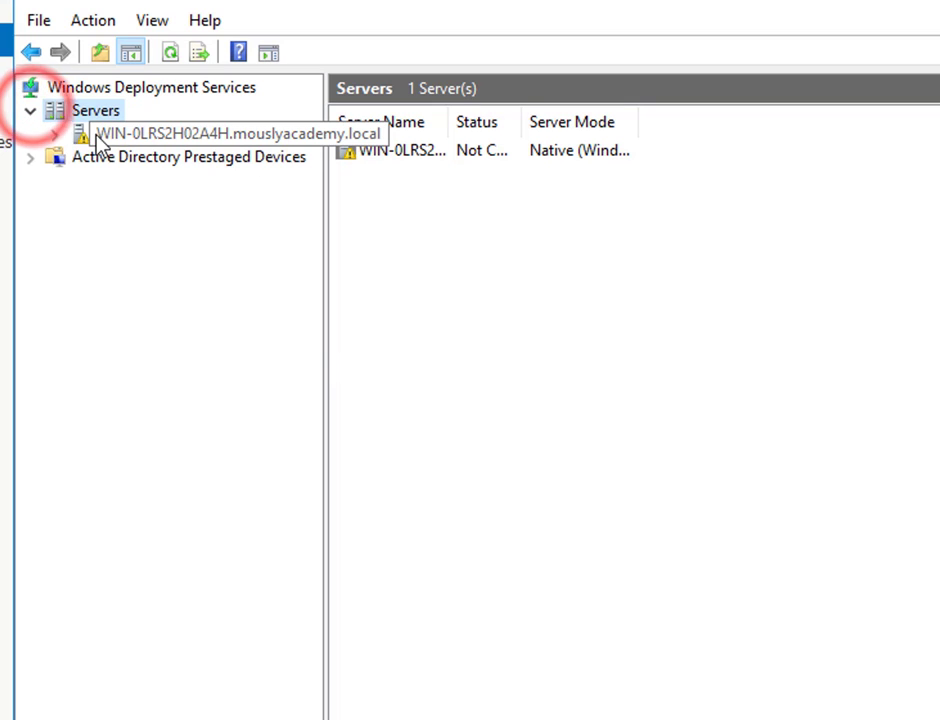
left_click(161, 135)
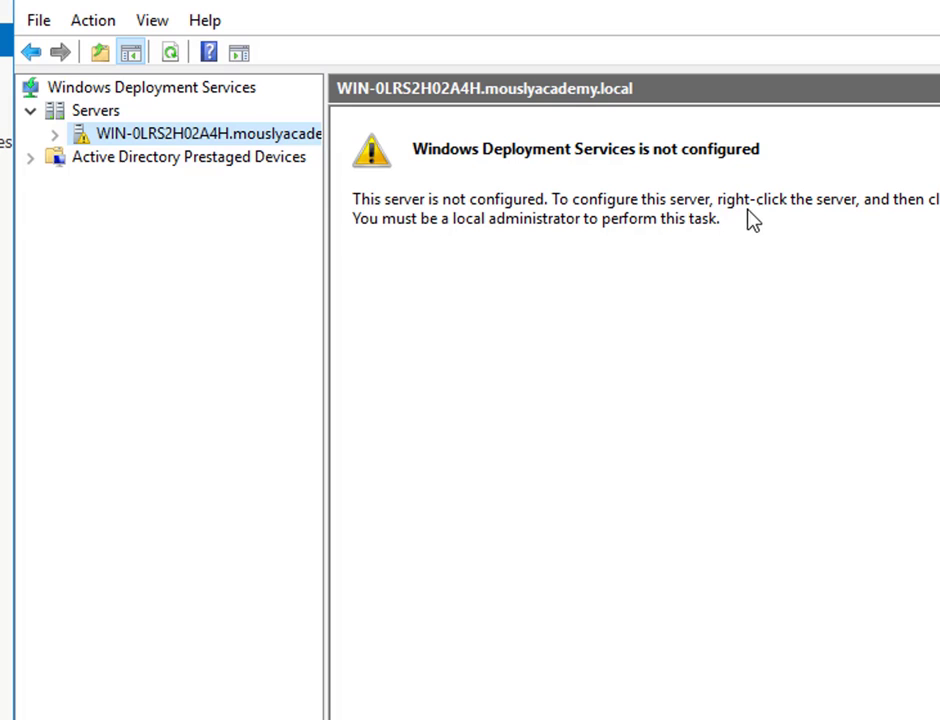
right_click(268, 143)
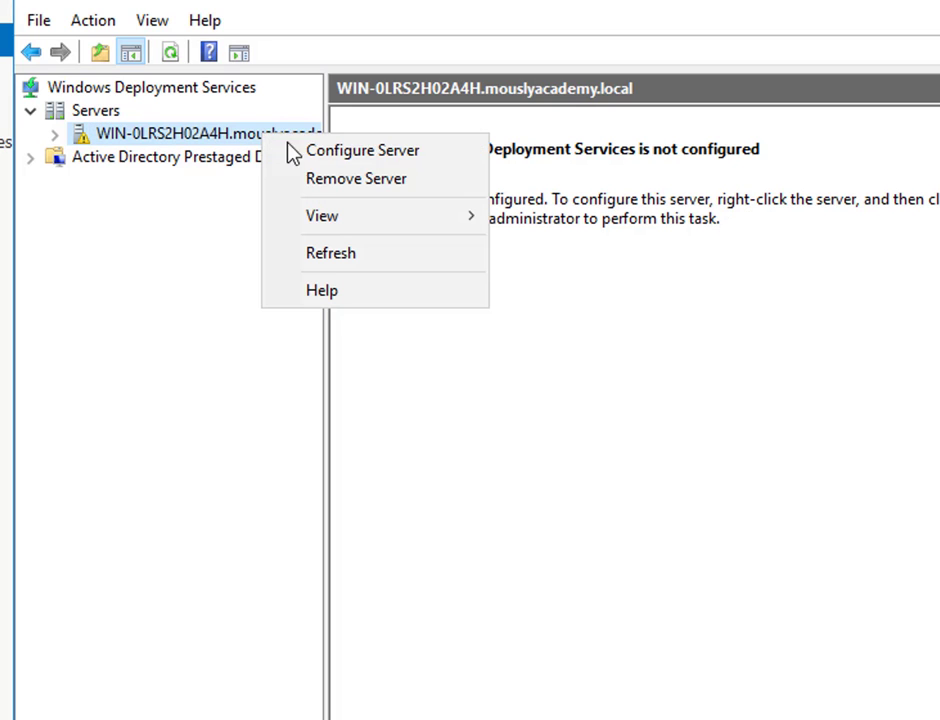
left_click(312, 154)
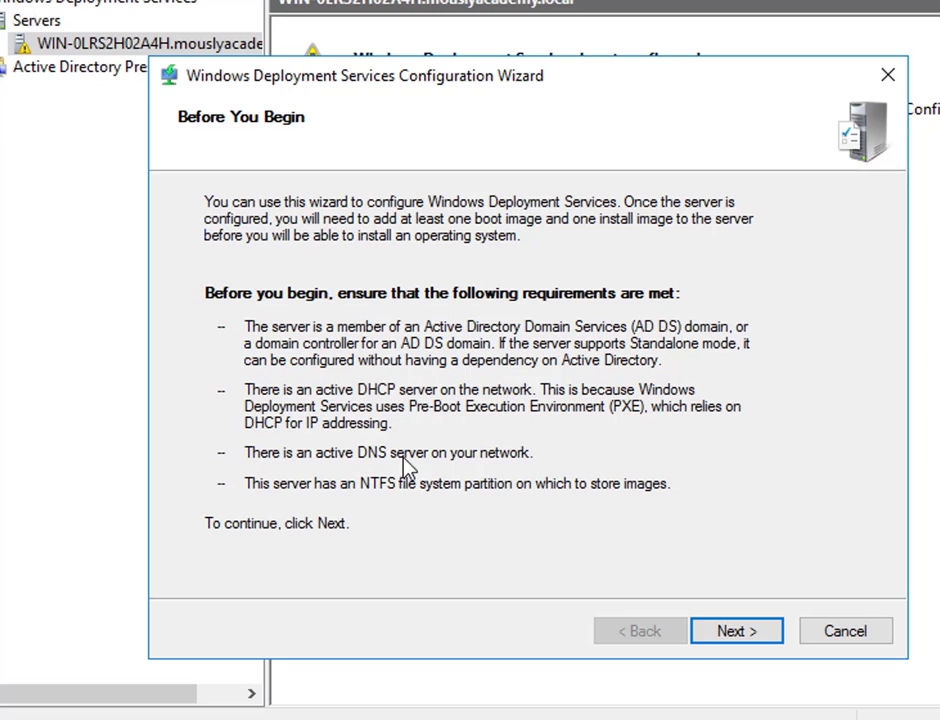
Integrate the deployment server with Active Directory and accept C:\RemoteInstall on the system volume as the remote installation folder.
left_click(720, 630)
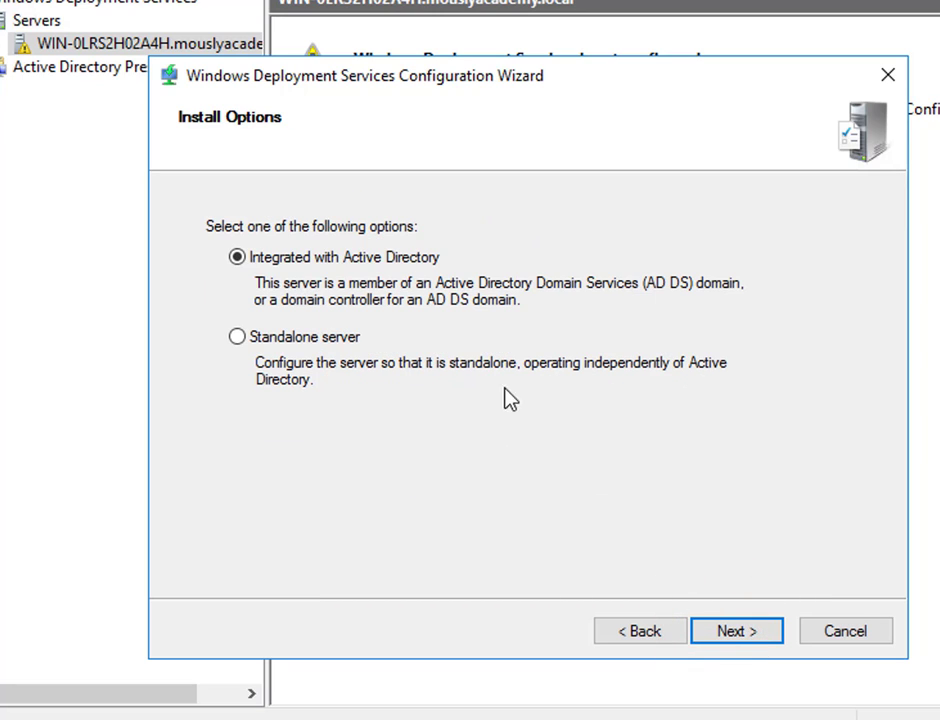
left_click(716, 630)
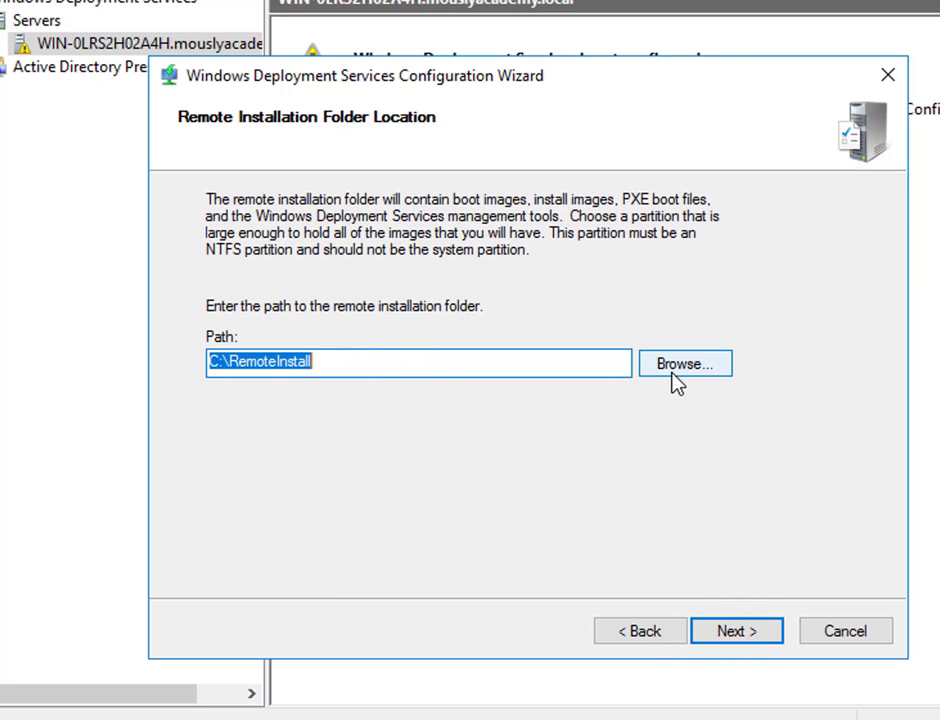
left_click(722, 628)
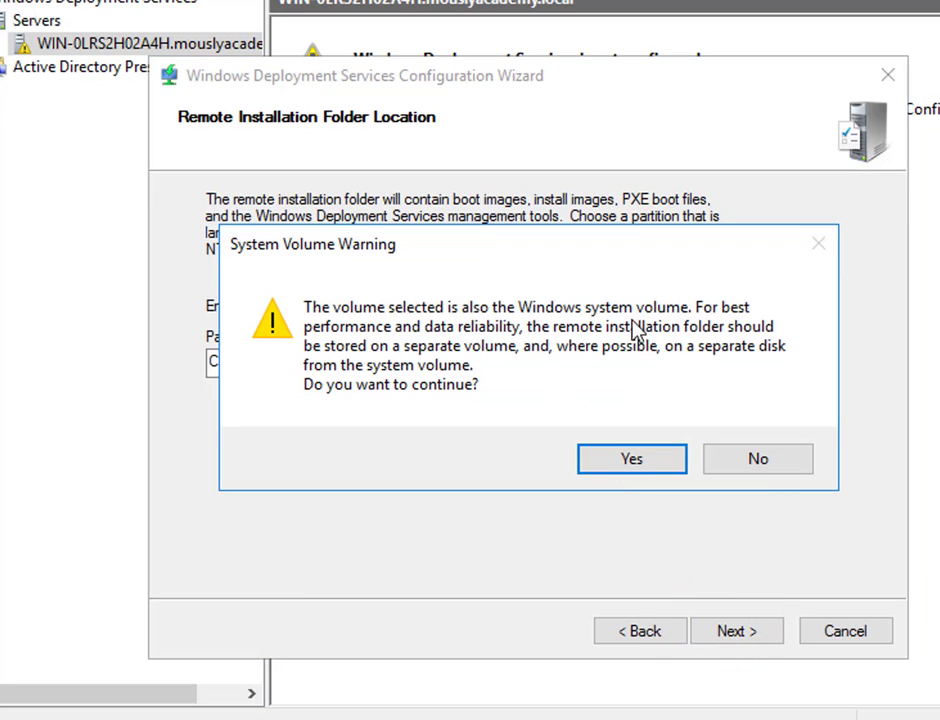
left_click(619, 456)
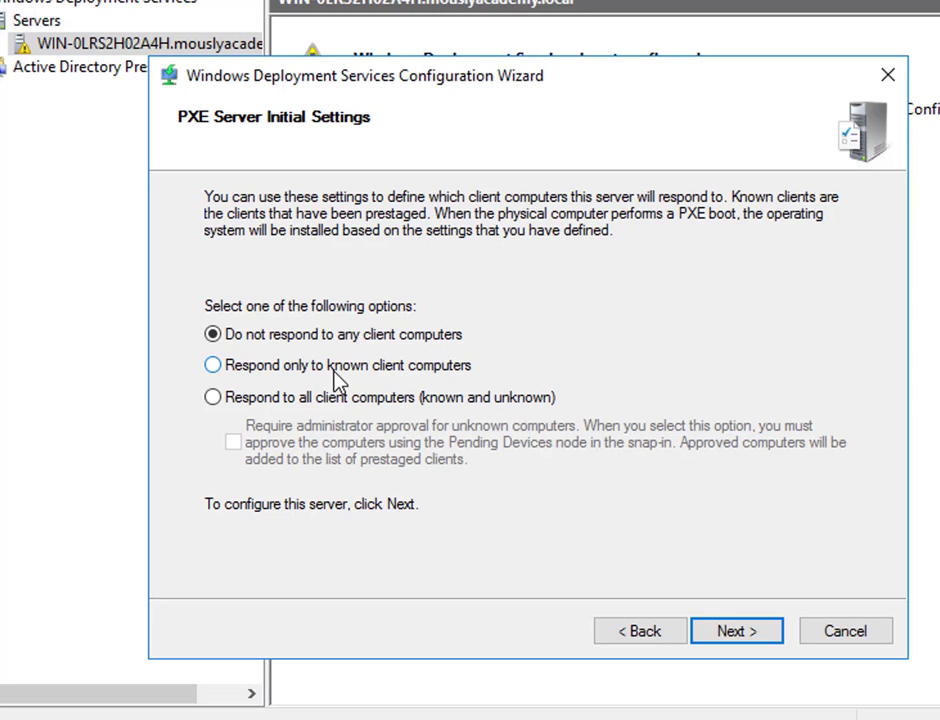
Set PXE to respond to all known and unknown client computers without administrator approval, and finish the configuration with adding images now.
left_click(380, 367)
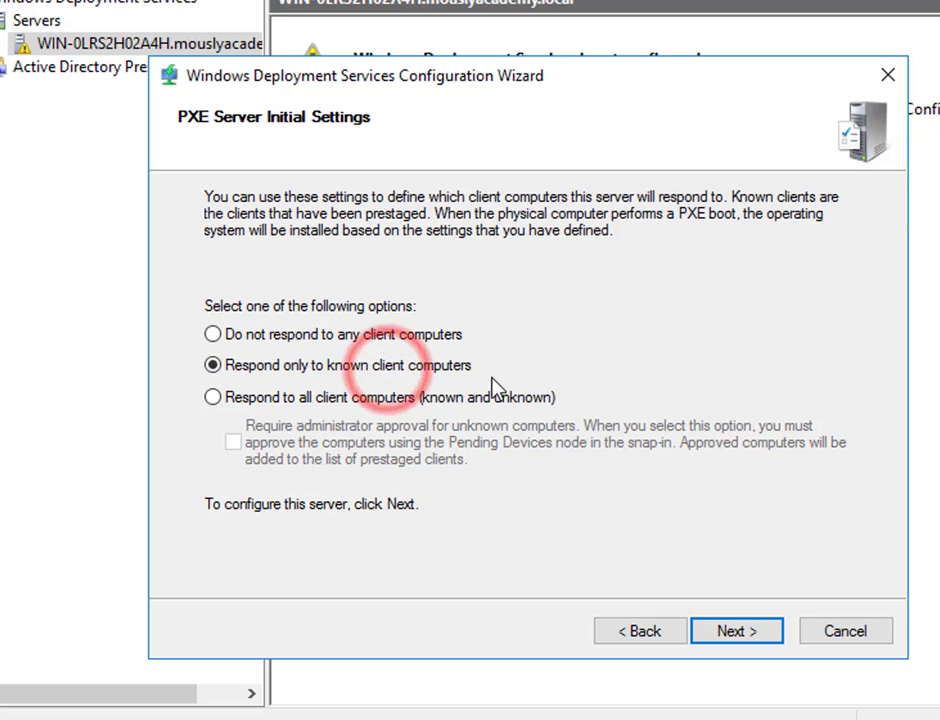
left_click(313, 397)
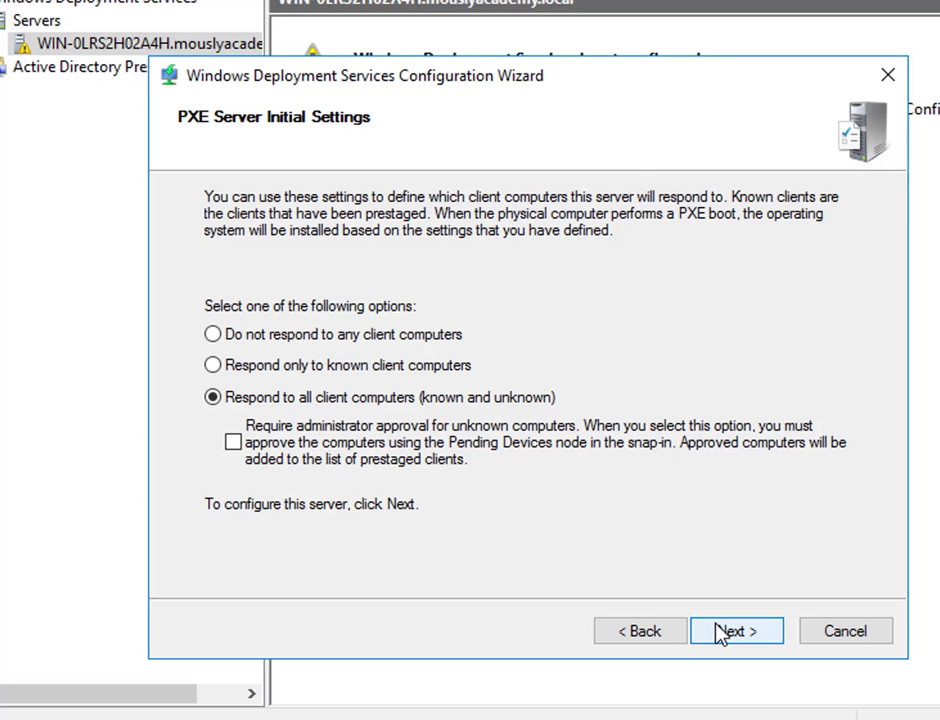
left_click(230, 441)
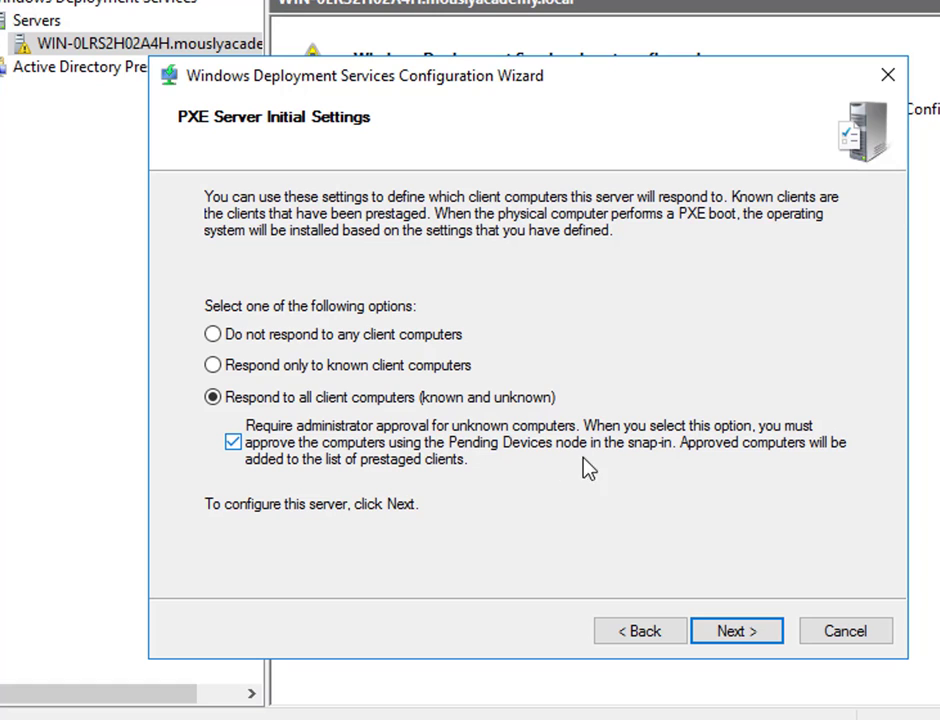
left_click(304, 443)
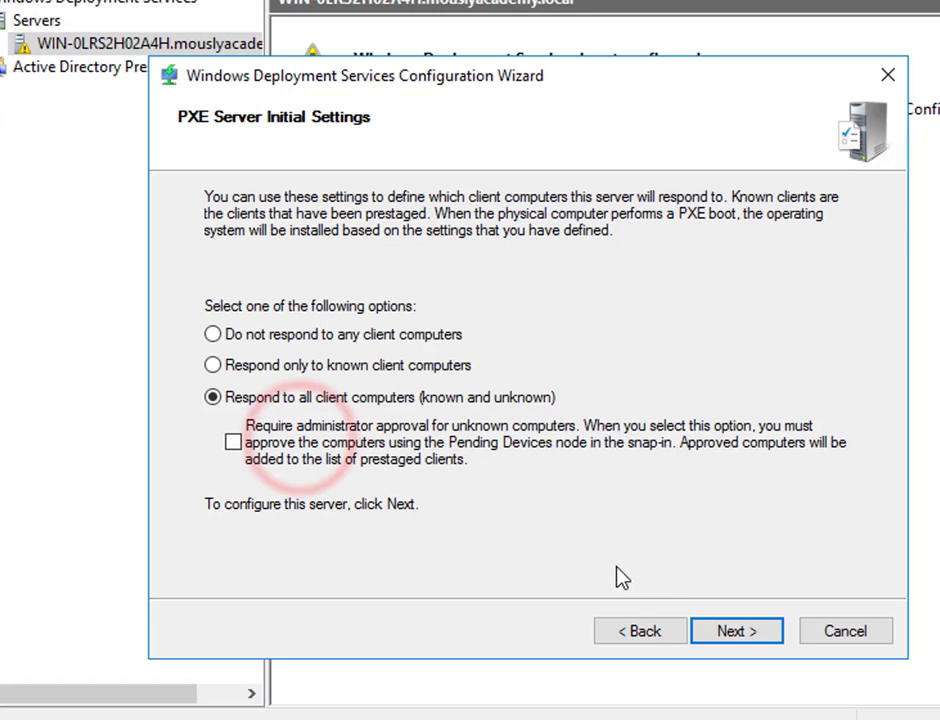
left_click(730, 631)
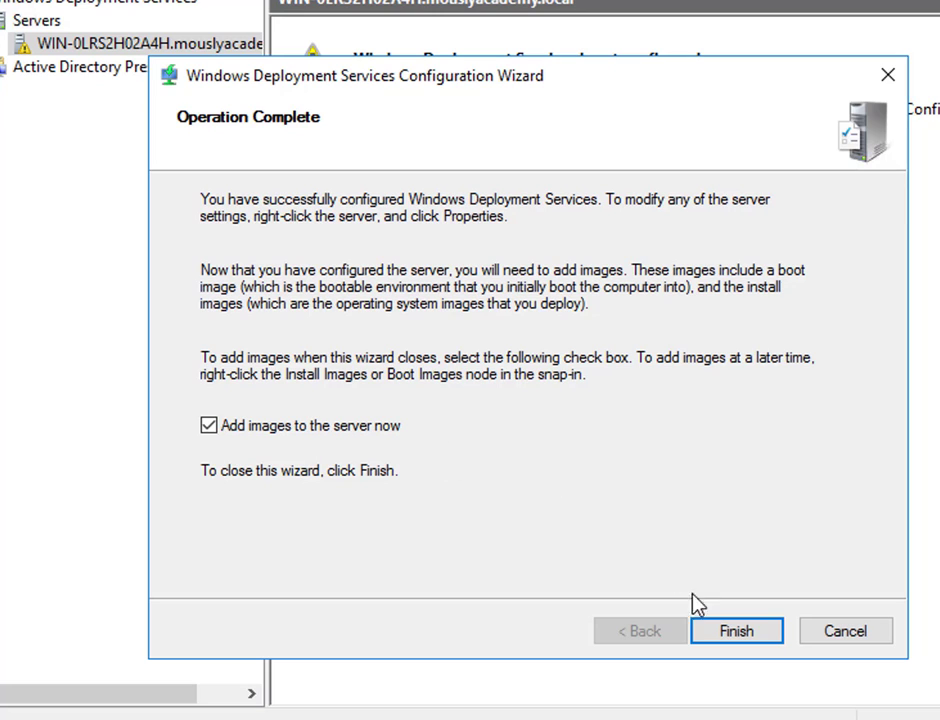
left_click(725, 631)
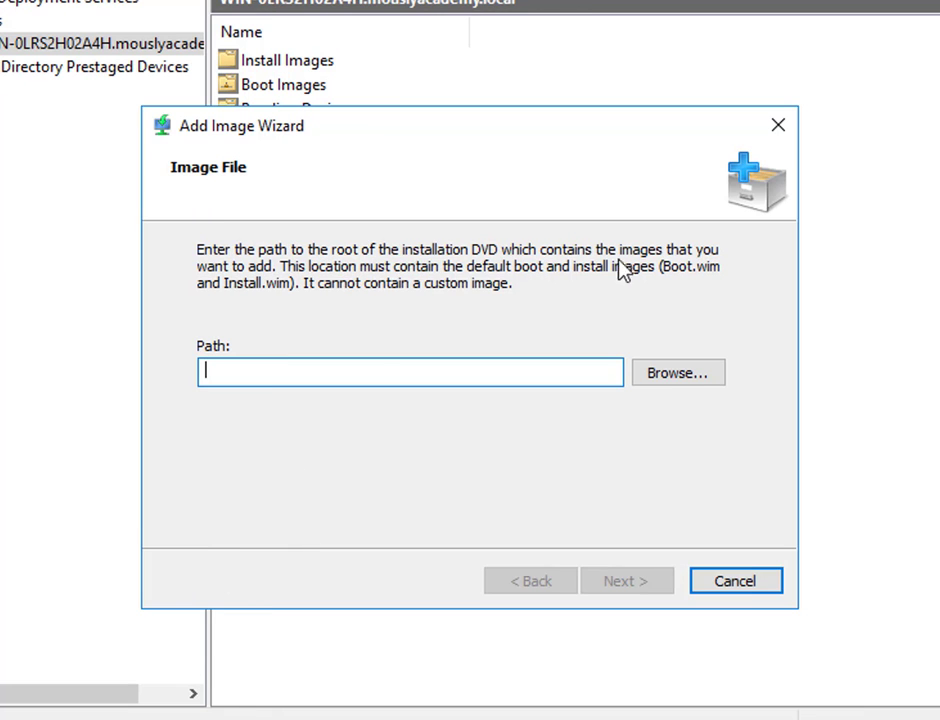
Choose the root of DVD drive E: (core86) as the source path for the images.
left_click(676, 375)
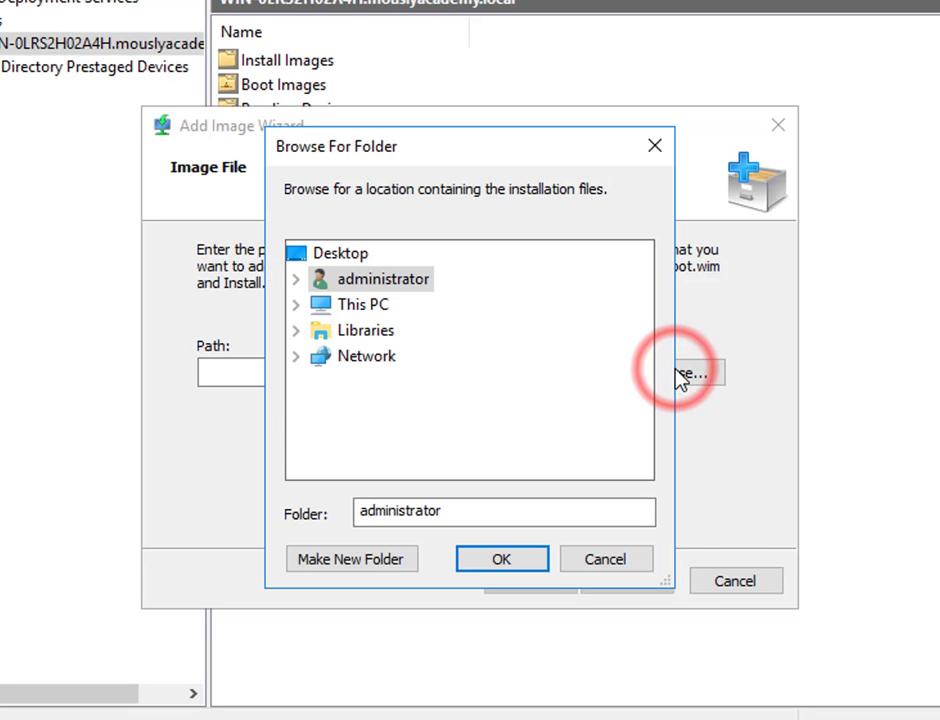
double_click(316, 310)
scroll(405, 440, "down", 1)
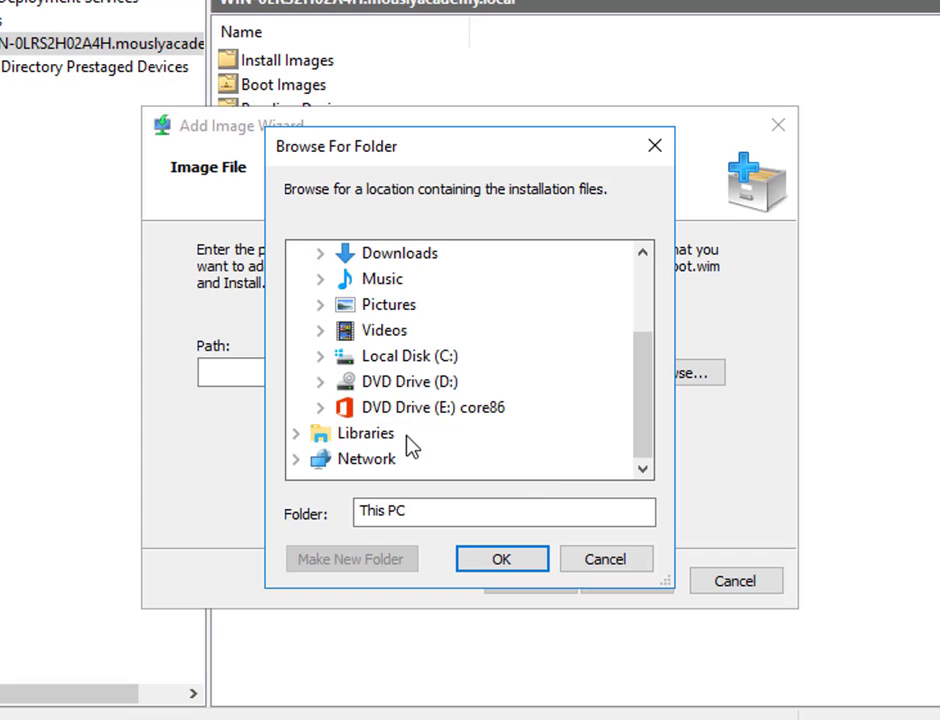
double_click(412, 408)
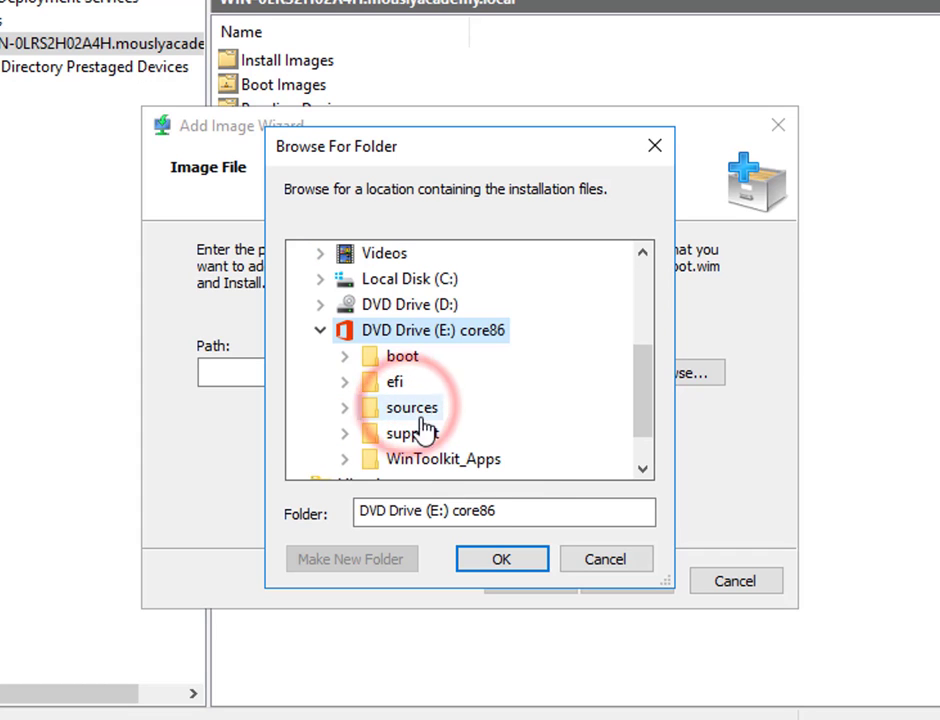
left_click(492, 560)
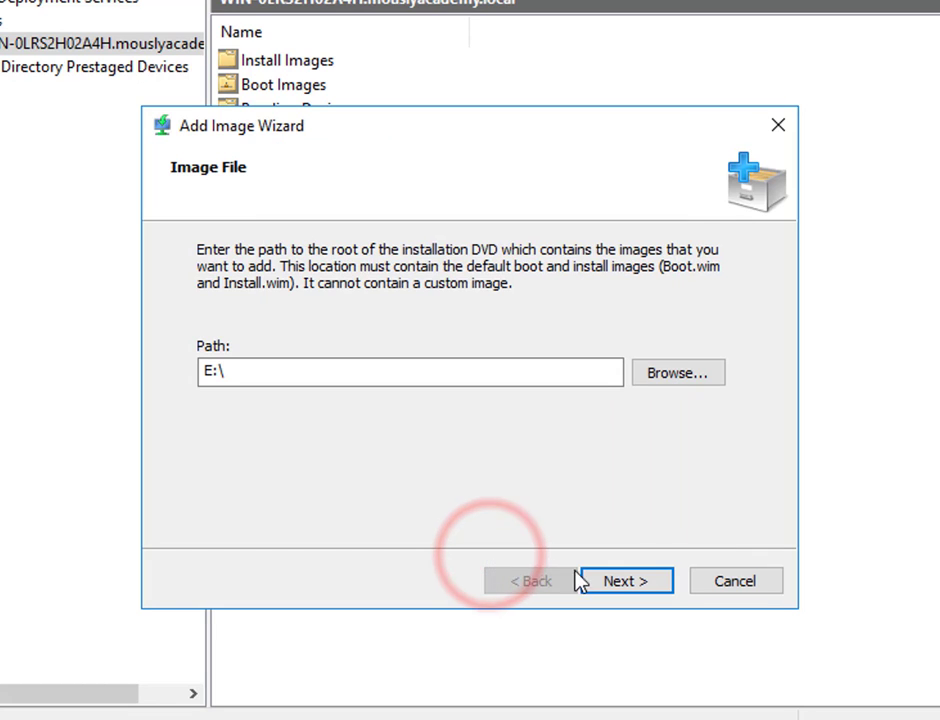
left_click(621, 581)
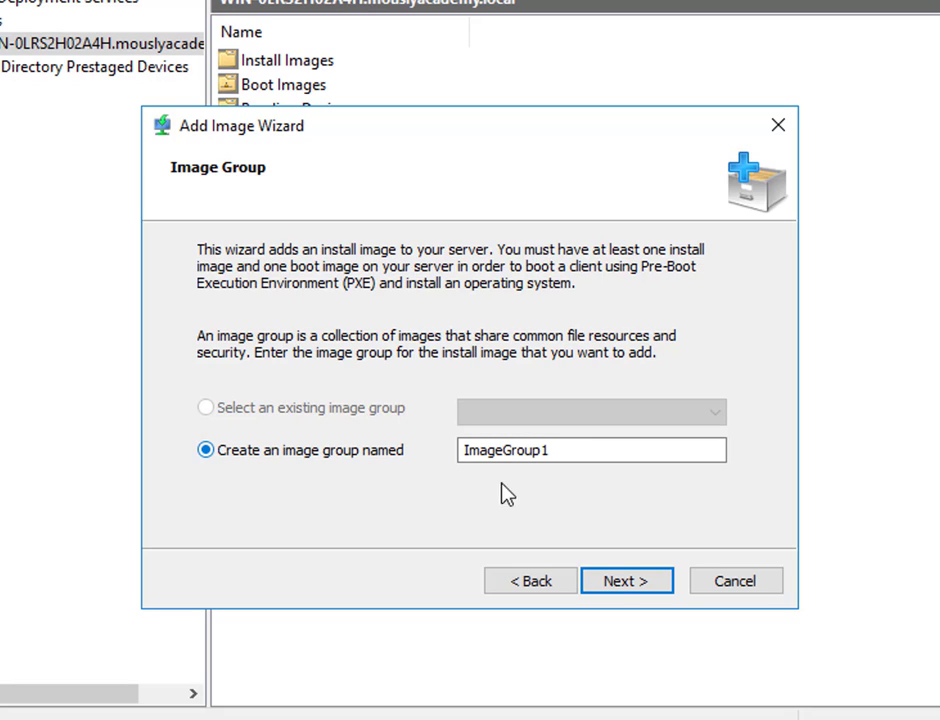
Create an image group named win1064bit and add the install and boot images from E:\ to the server.
double_click(606, 454)
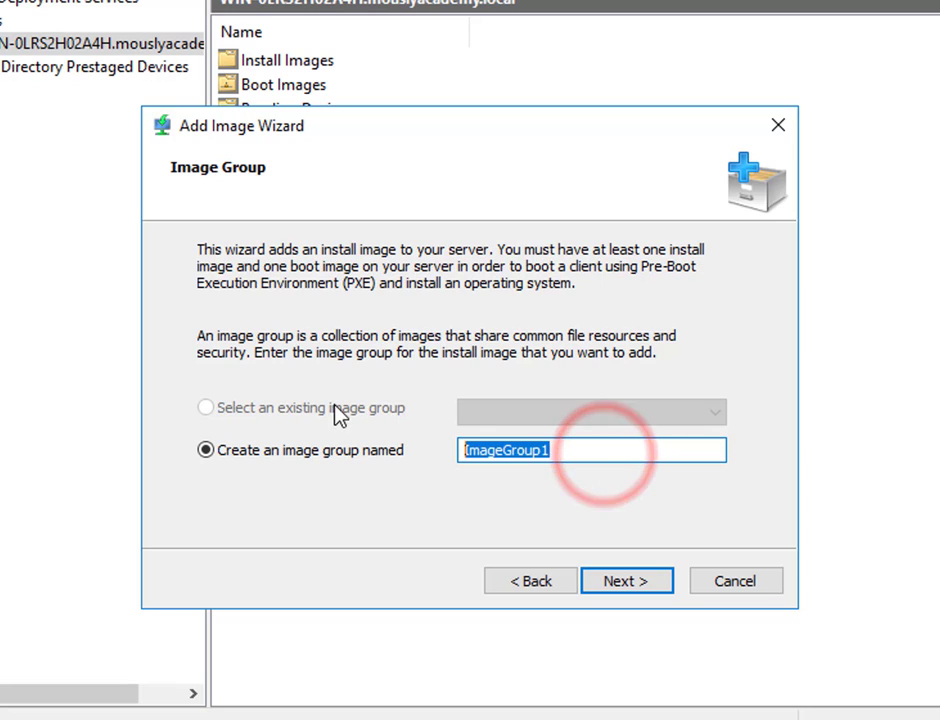
type("win1")
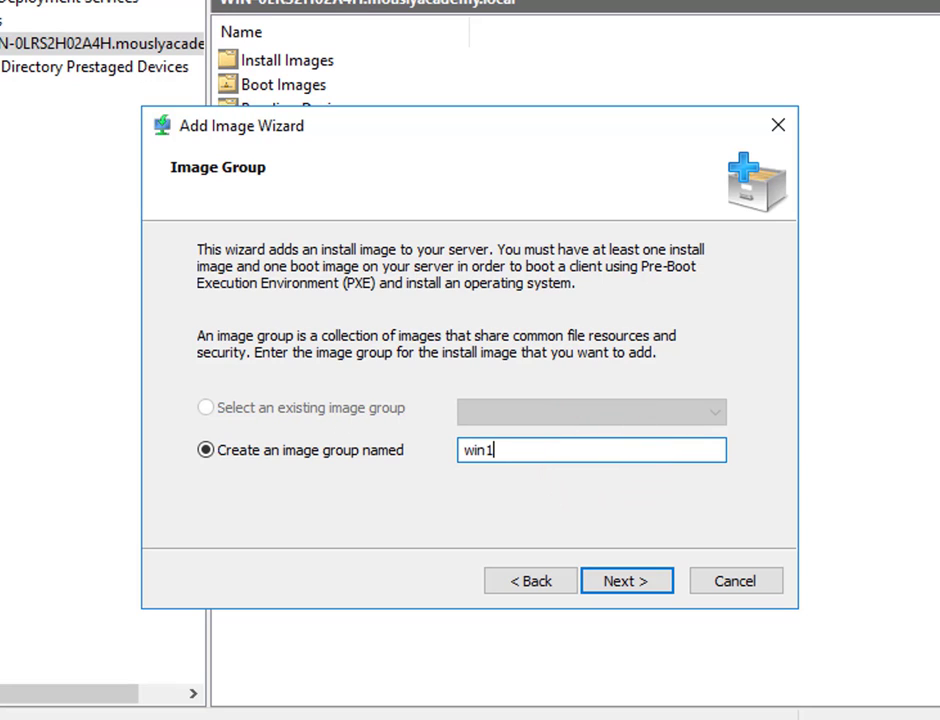
type("064bit")
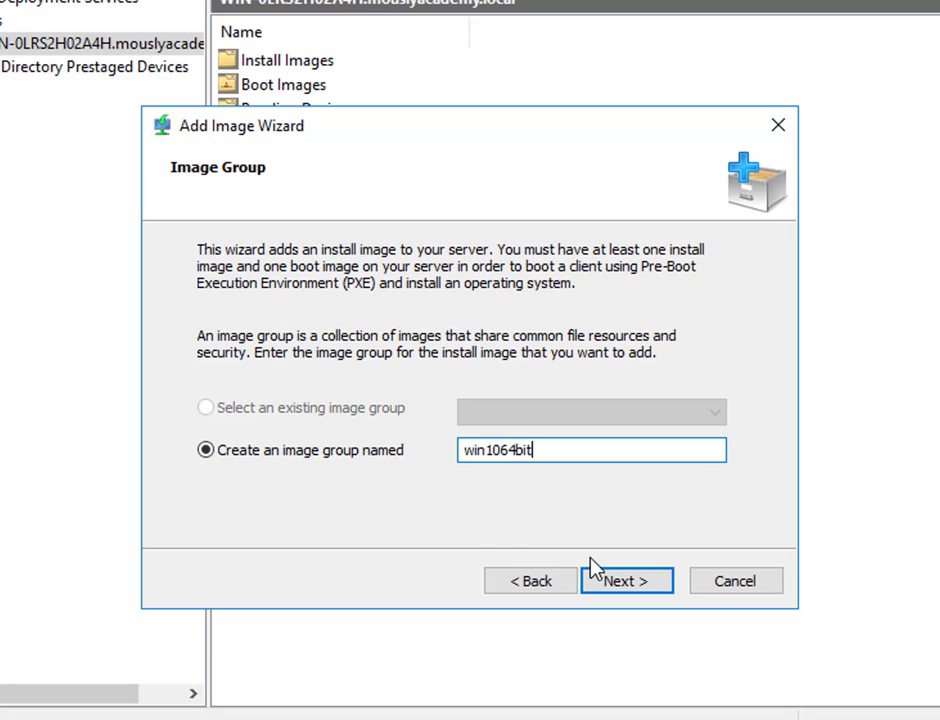
left_click(615, 584)
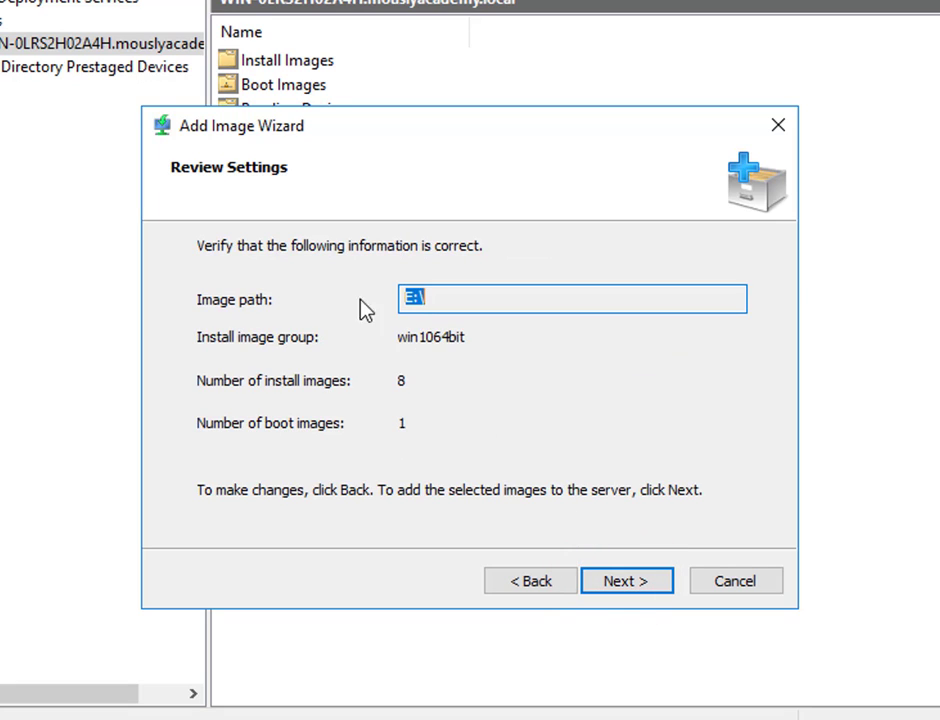
left_click(633, 585)
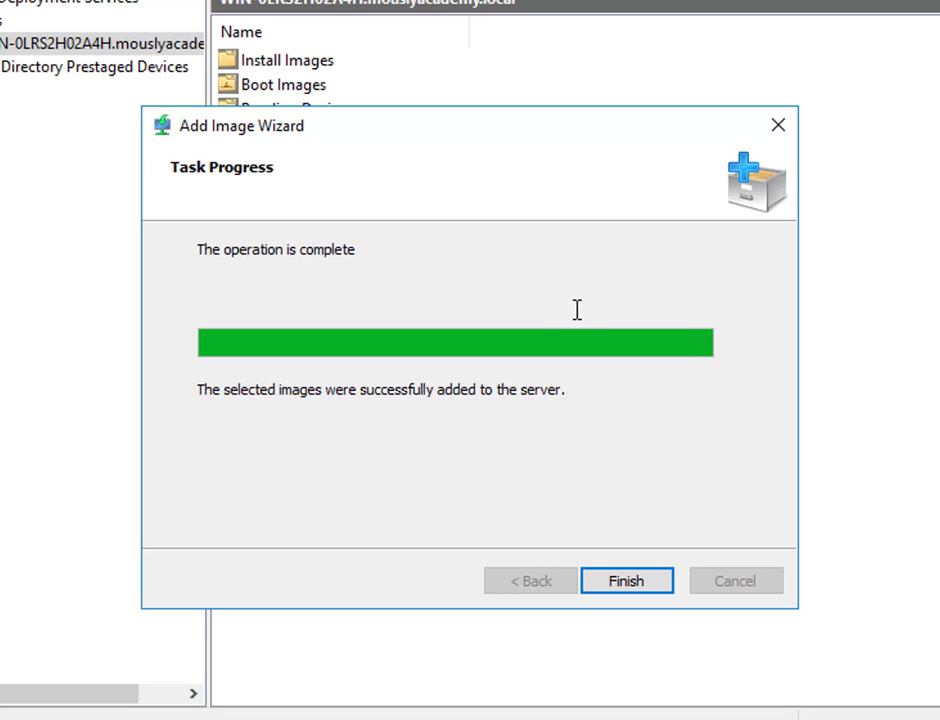
left_click(612, 583)
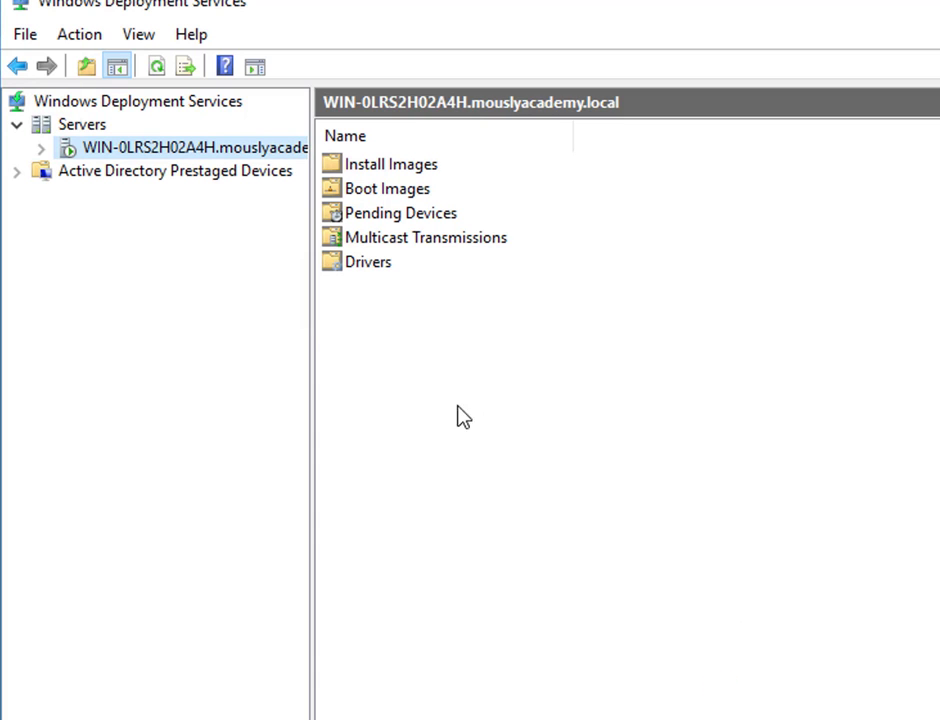
Examine the server's install image group win1064bit, its boot images, pending devices and multicast transmissions.
left_click(41, 149)
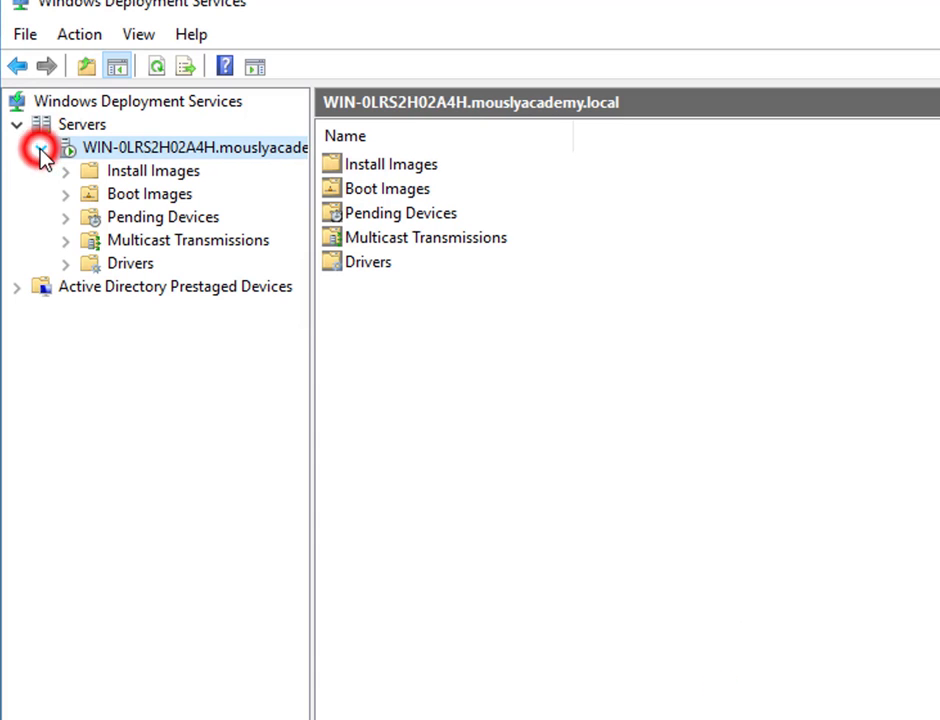
left_click(115, 171)
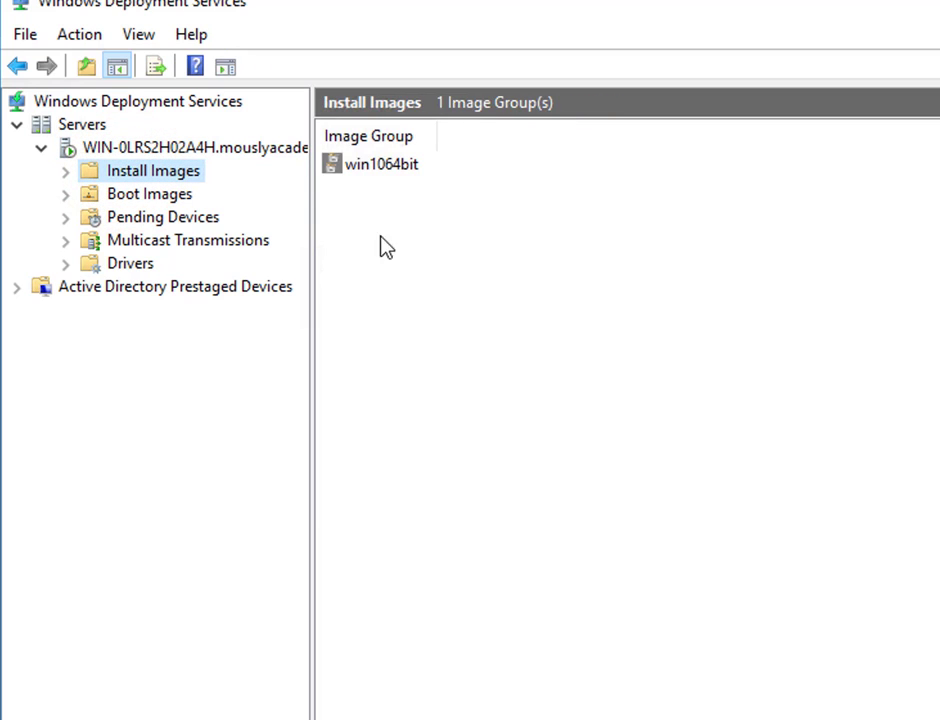
left_click(65, 172)
left_click(120, 196)
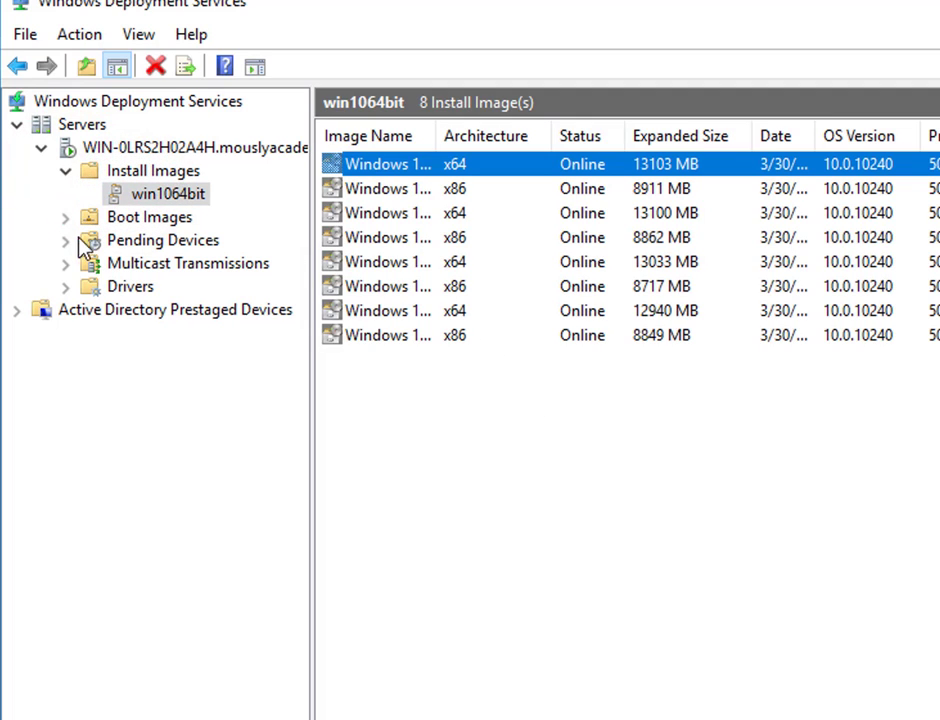
left_click(132, 219)
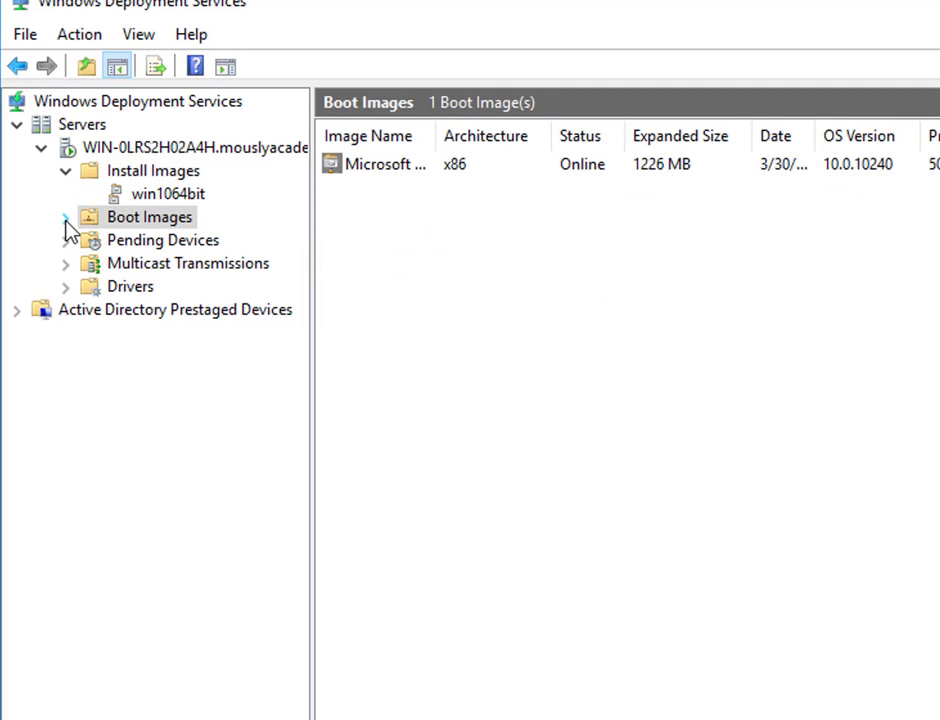
left_click(64, 219)
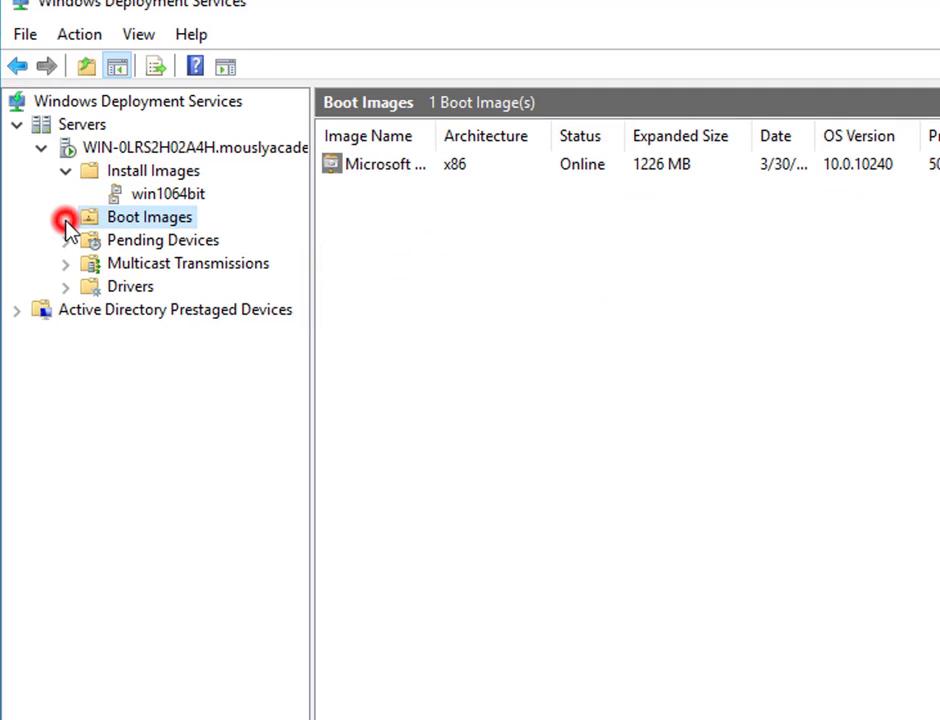
left_click(399, 166)
left_click(176, 238)
left_click(184, 258)
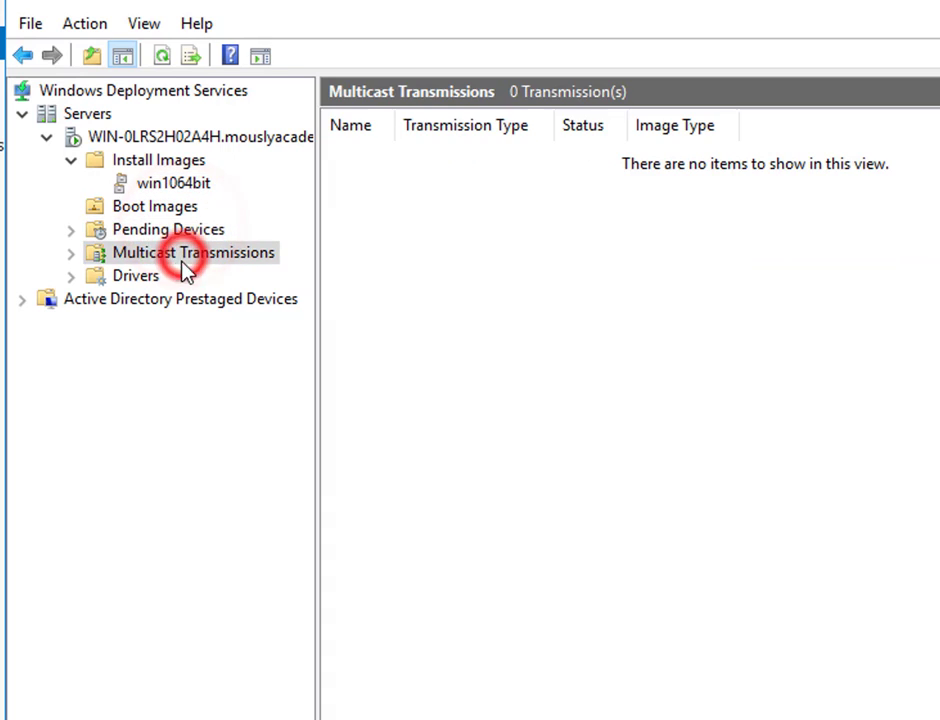
left_click(172, 210)
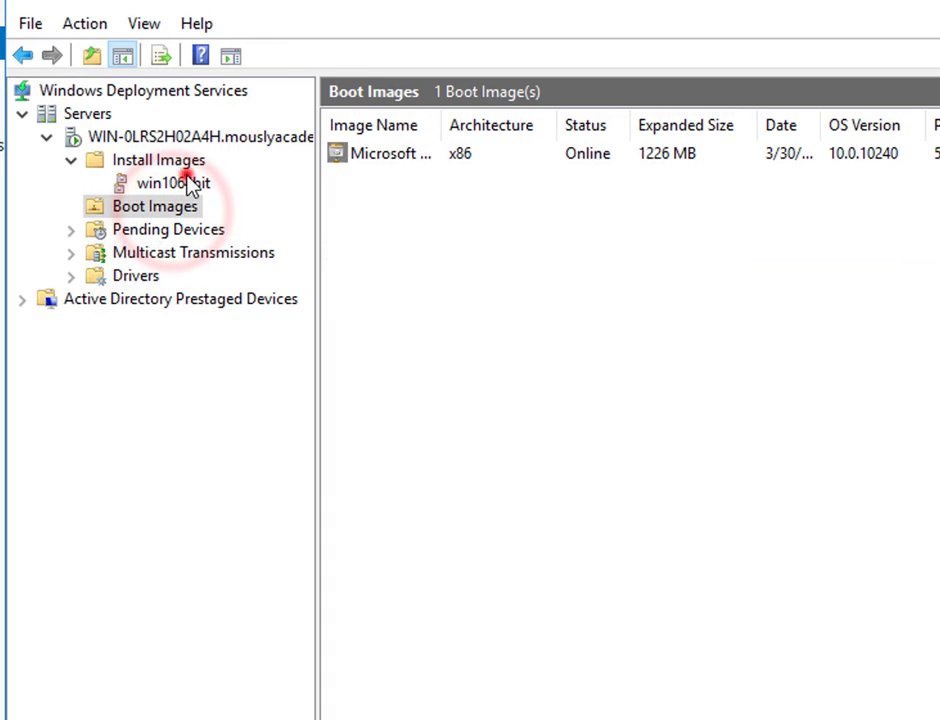
left_click(188, 183)
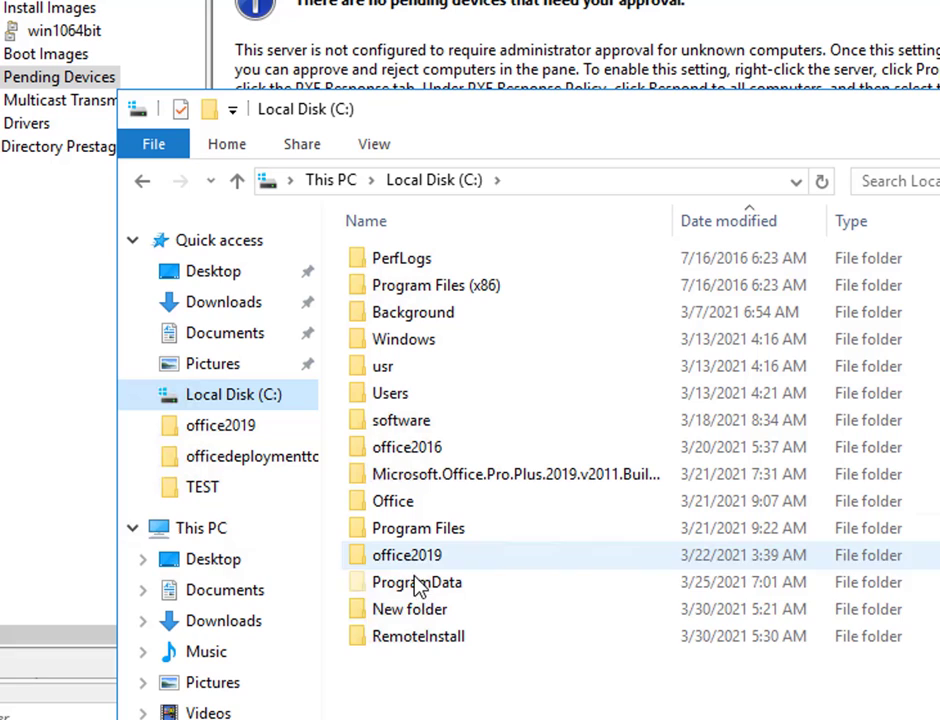
Look through the RemoteInstall folder on Local Disk (C:), including its Boot subfolder.
left_click(418, 636)
double_click(421, 633)
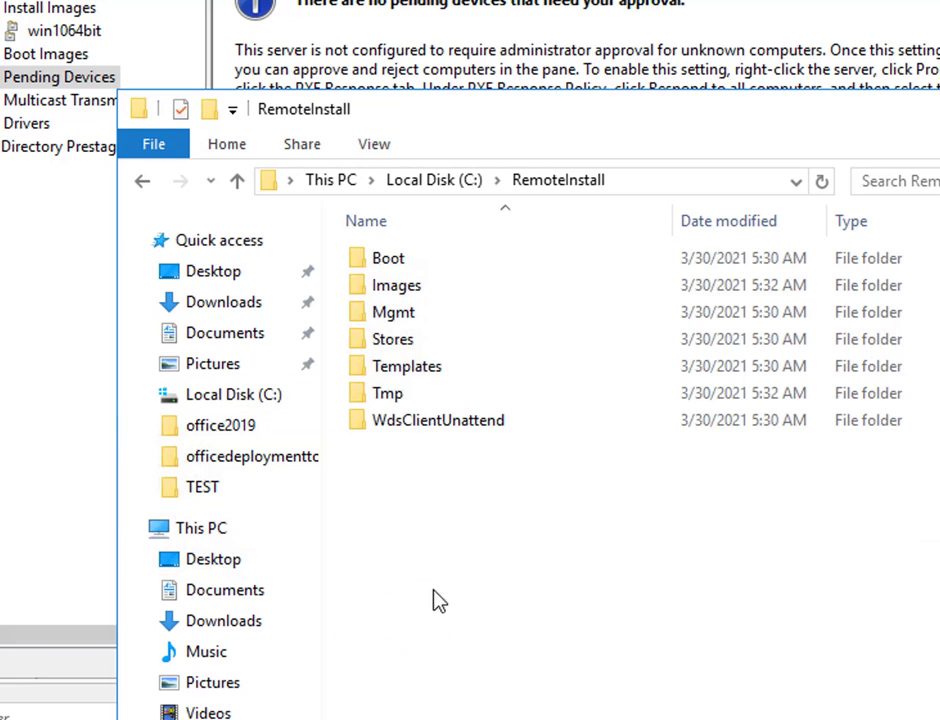
double_click(404, 260)
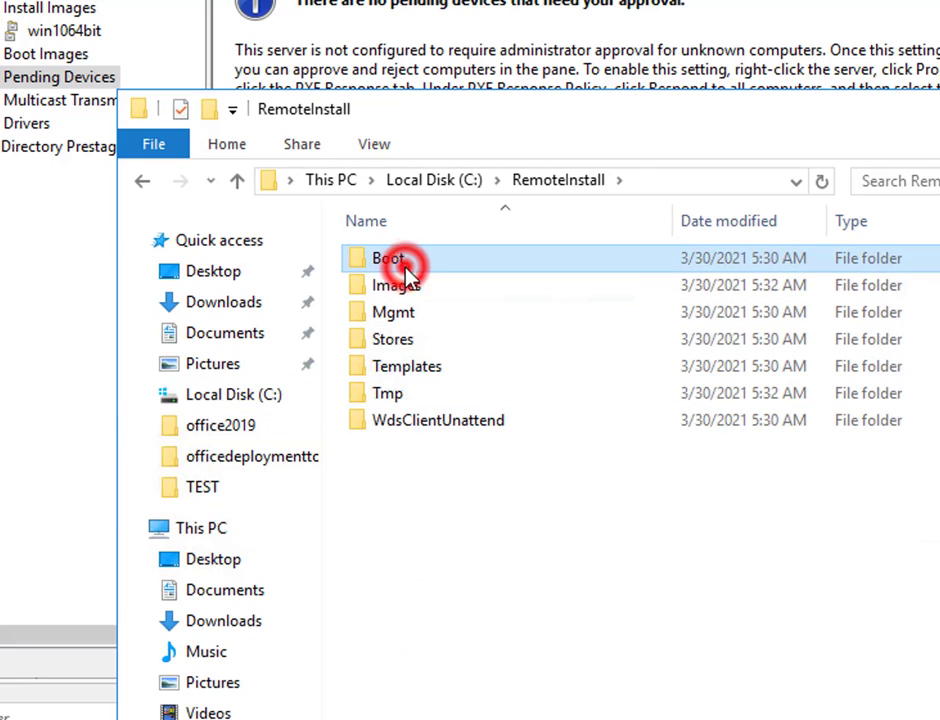
left_click(237, 183)
left_click(237, 183)
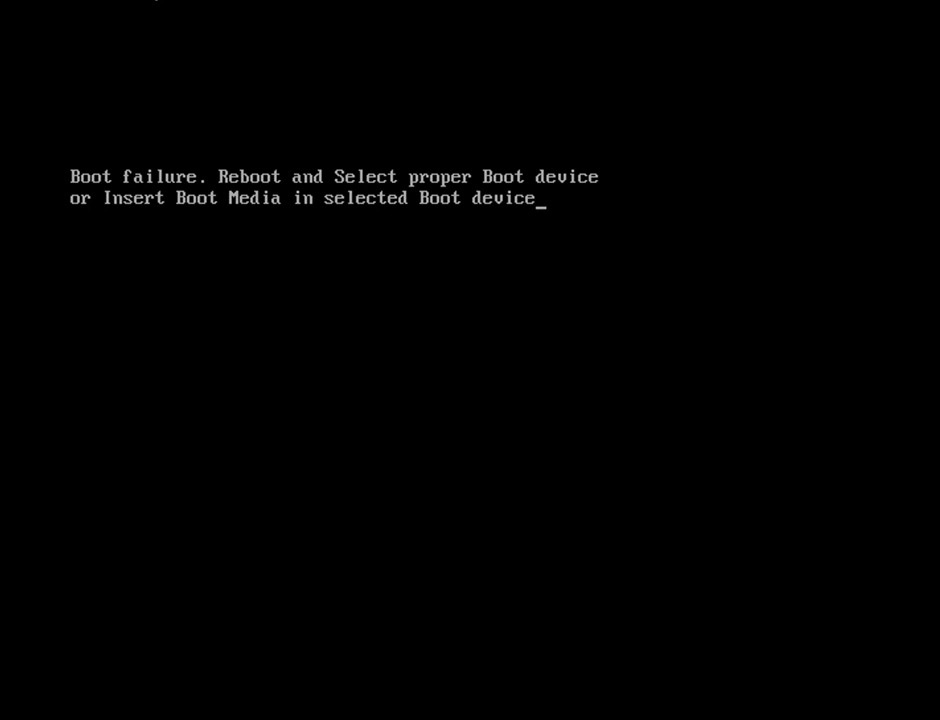
Boot the client machine from the network and accept the English (United States) locale and US keyboard in Windows Setup.
key("Return")
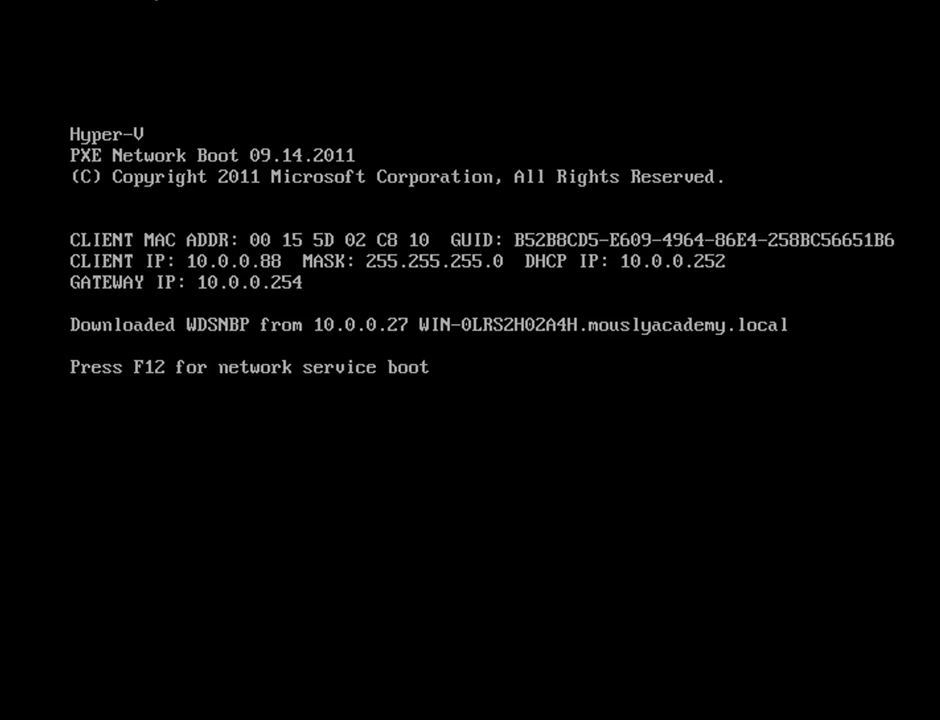
key("F12")
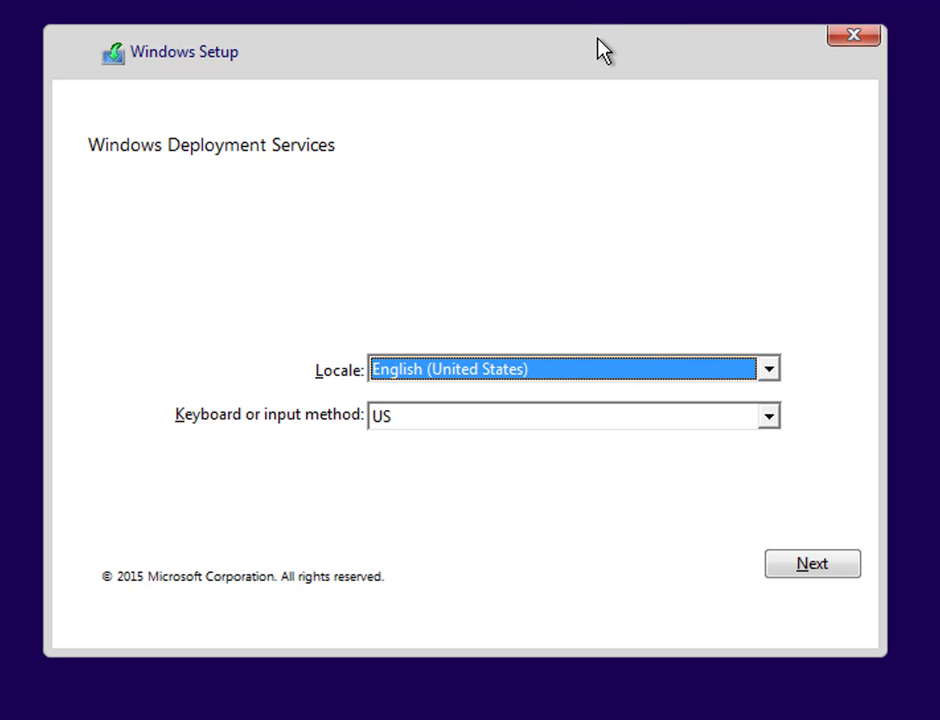
left_click(799, 566)
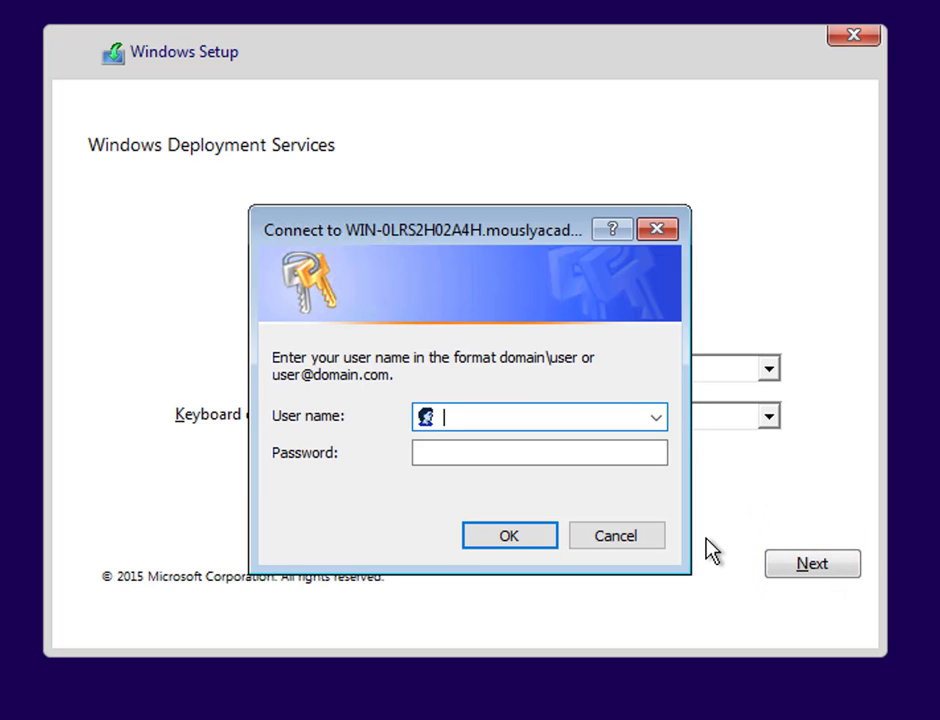
Try to connect to the deployment server with the user name administrator and the account password.
type("administr")
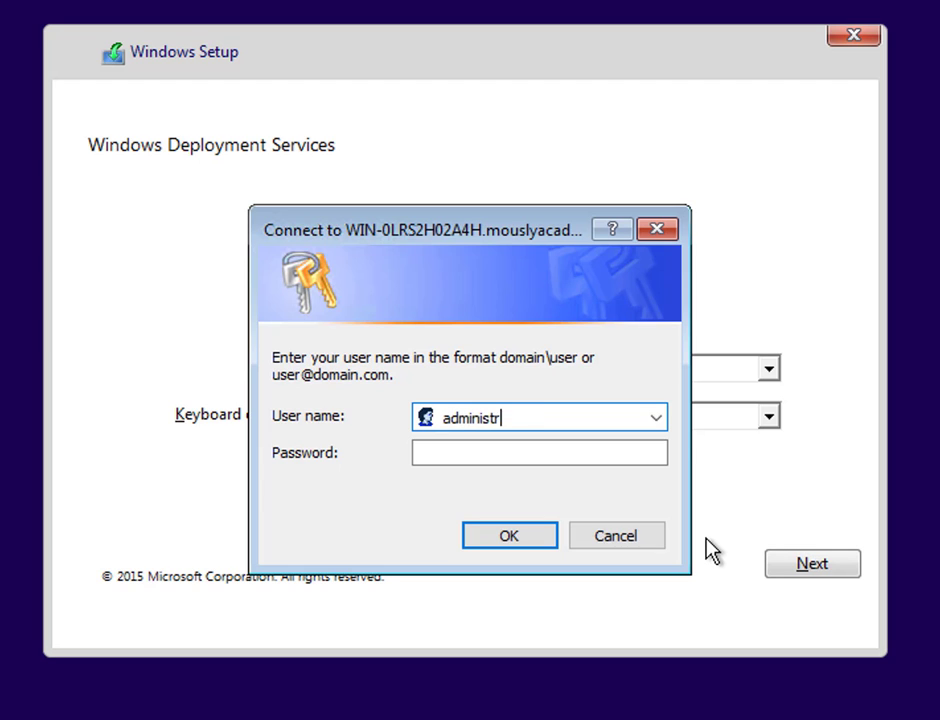
type("ator")
key("Tab")
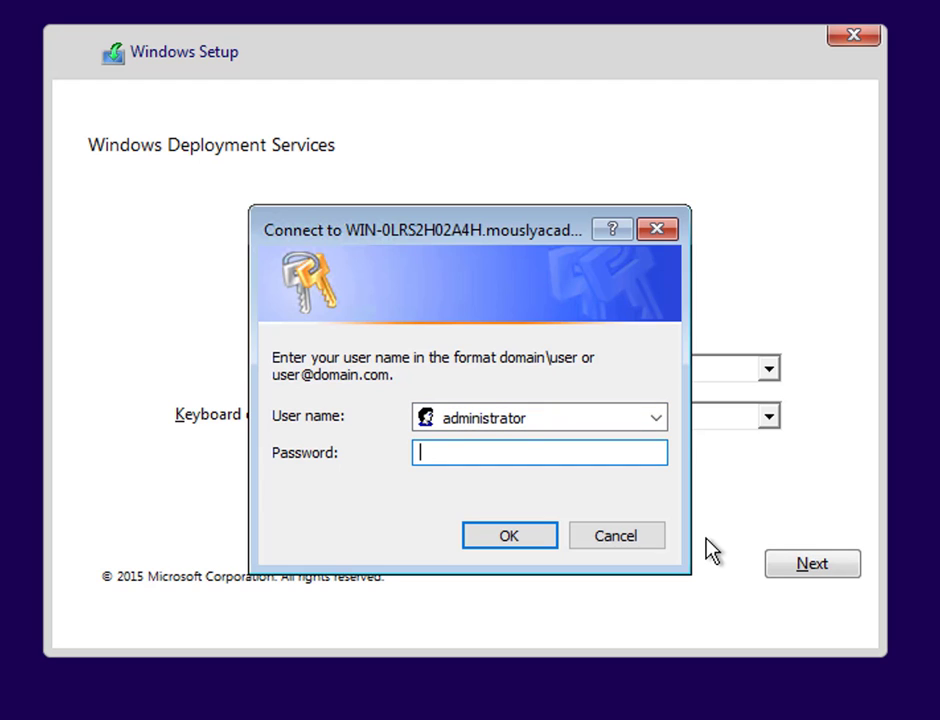
type("•••••••••")
key("Return")
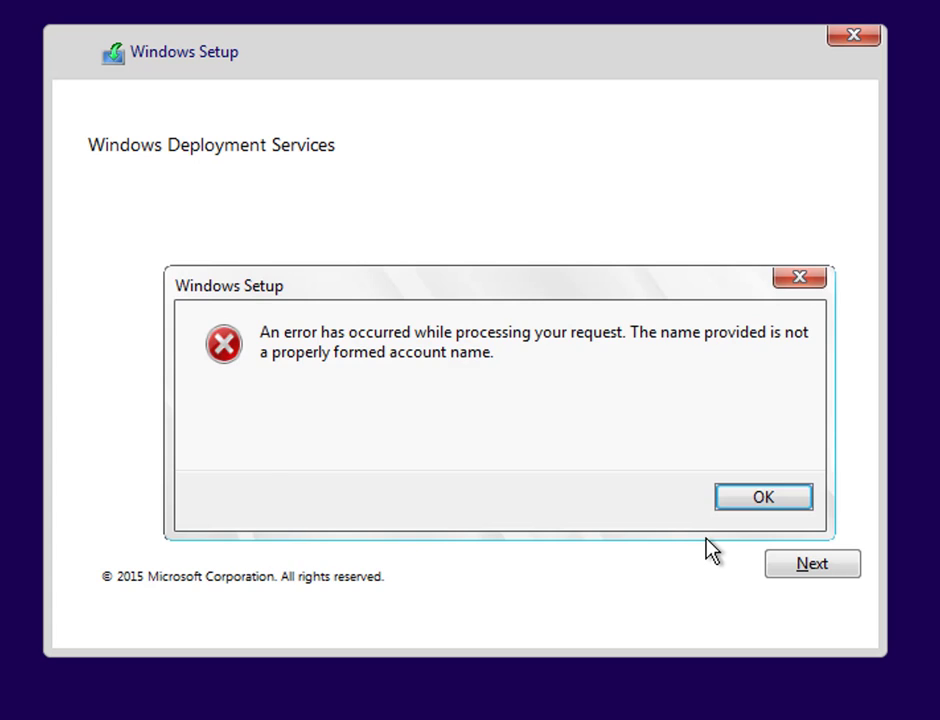
key("Return")
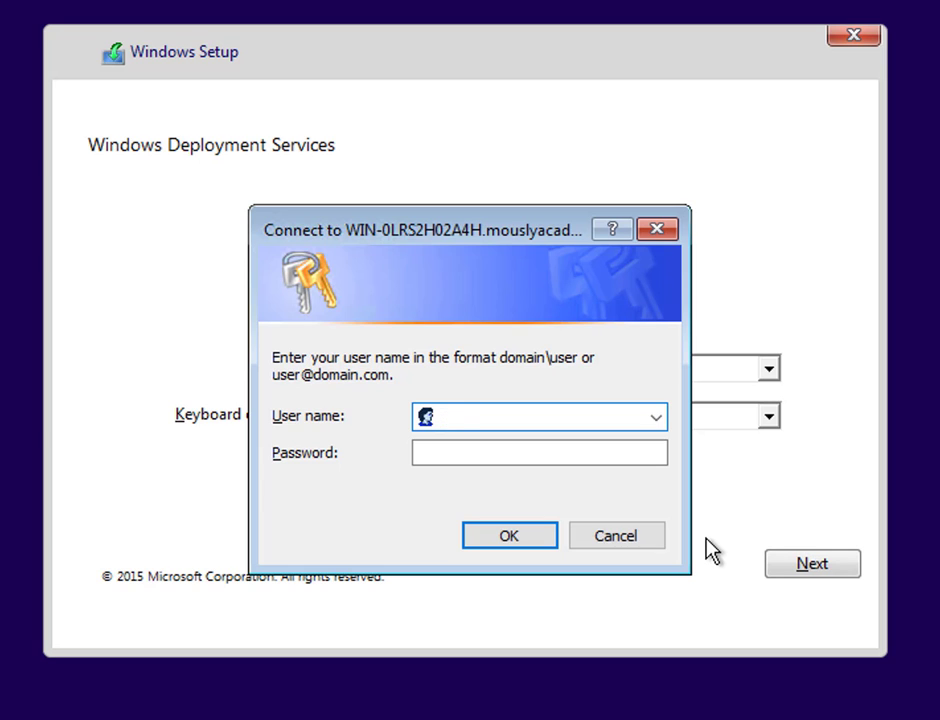
Connect to the deployment server as mouslyacademy.local\administrator with the account password.
type("mouslyacademy.")
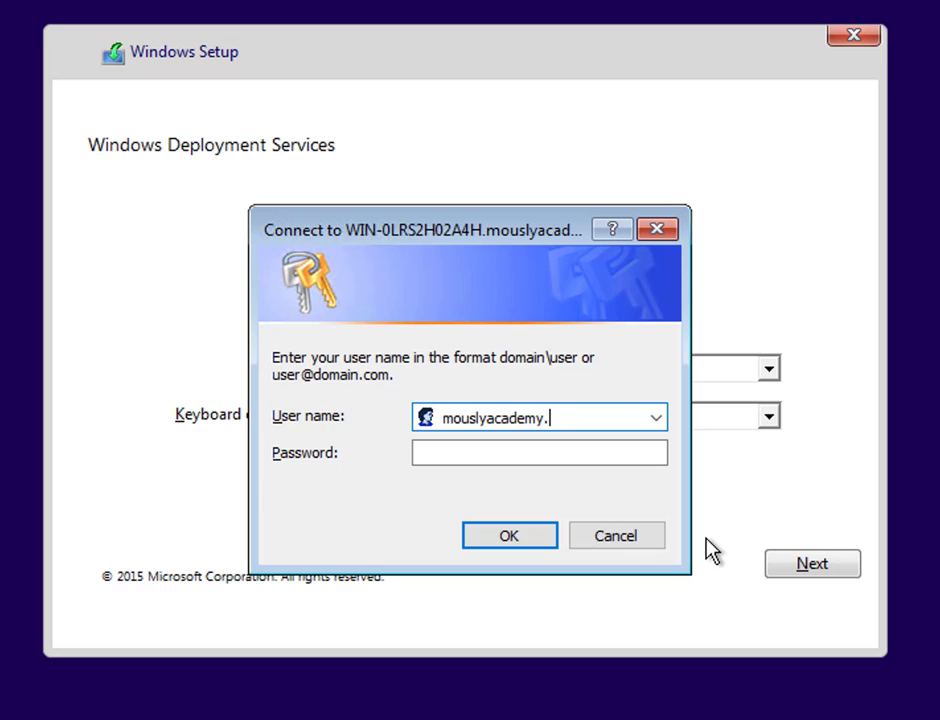
type("local")
key("Tab")
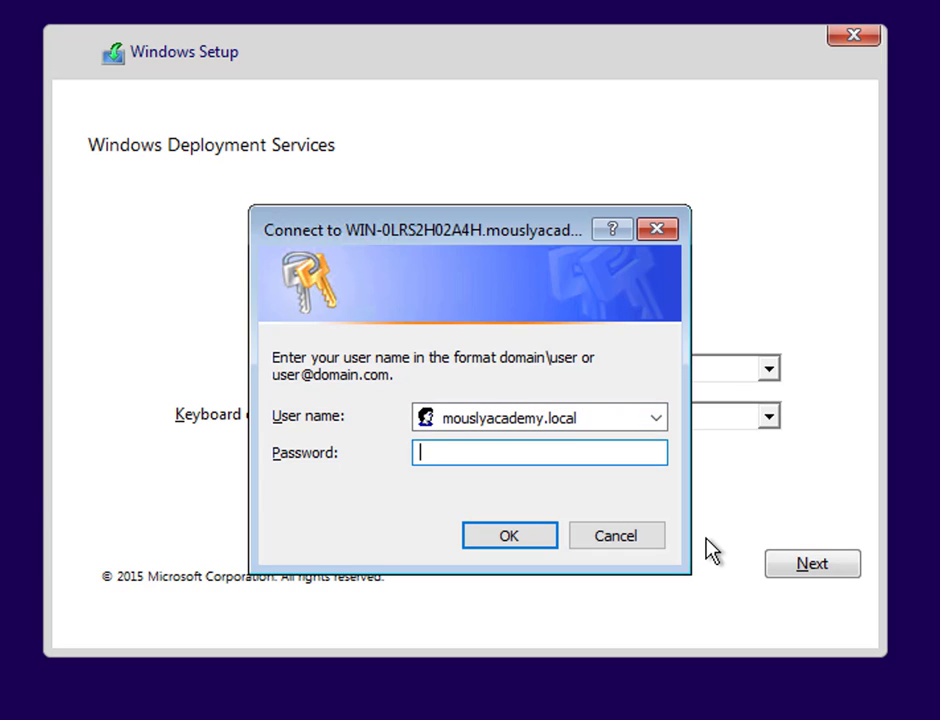
type("•••••••••")
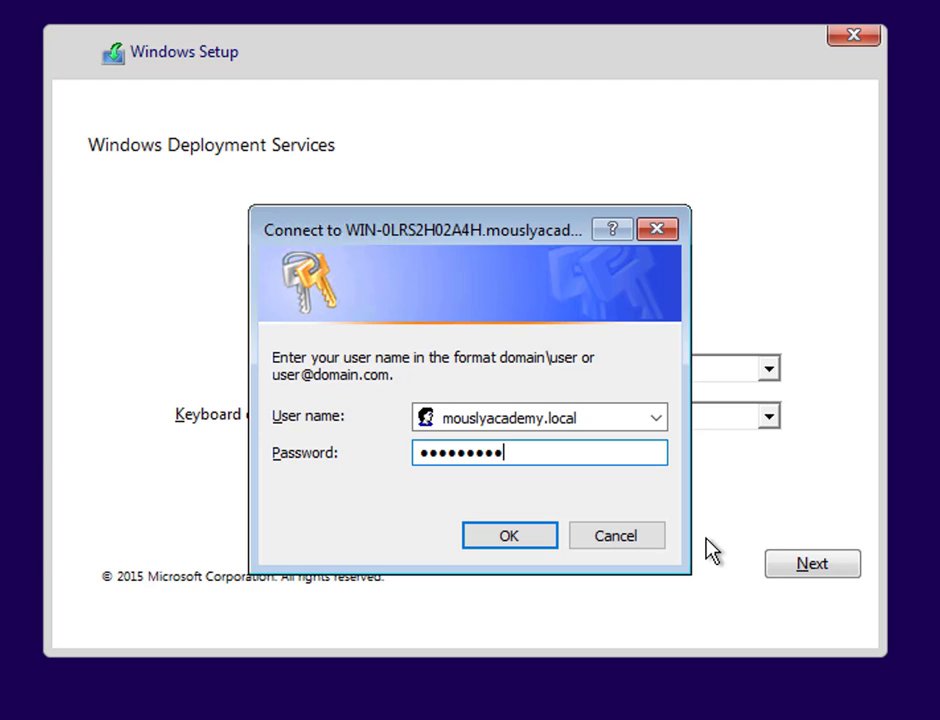
key("shift+Tab")
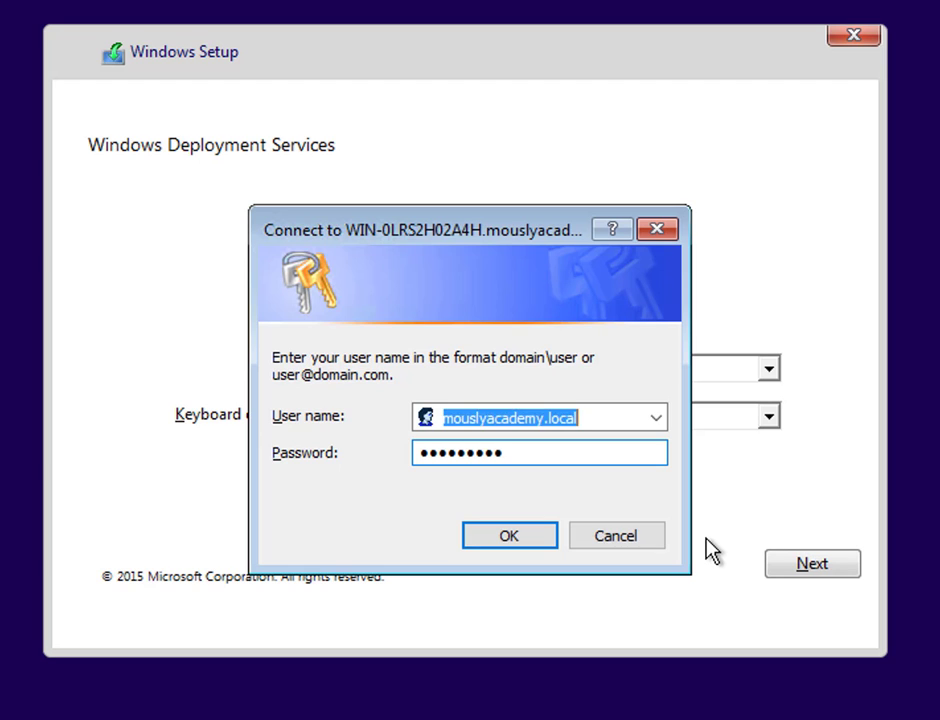
key("End")
type("\\")
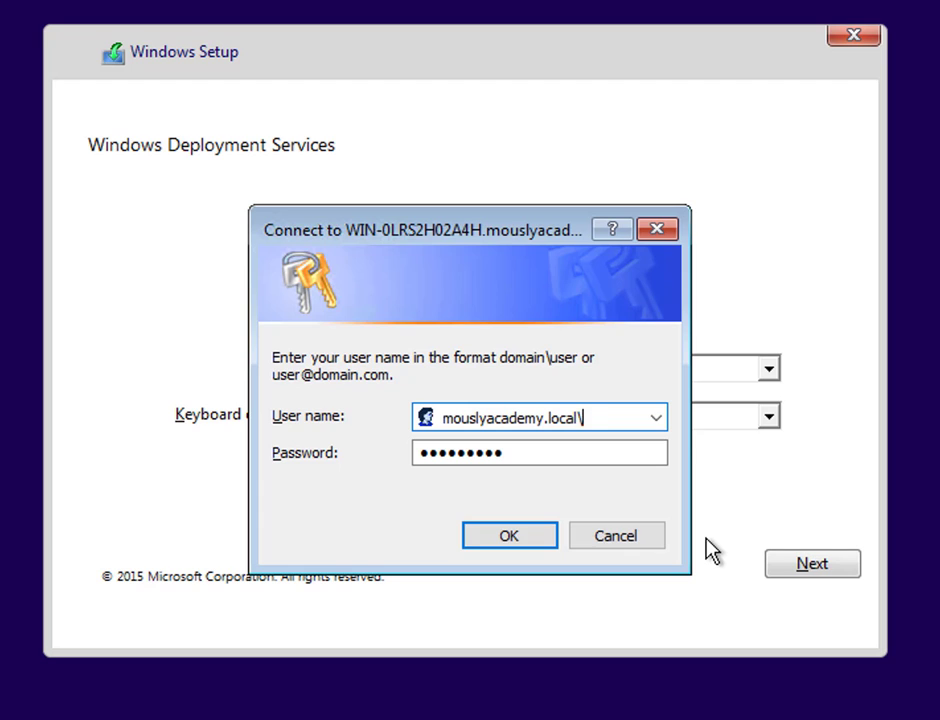
type("administrator")
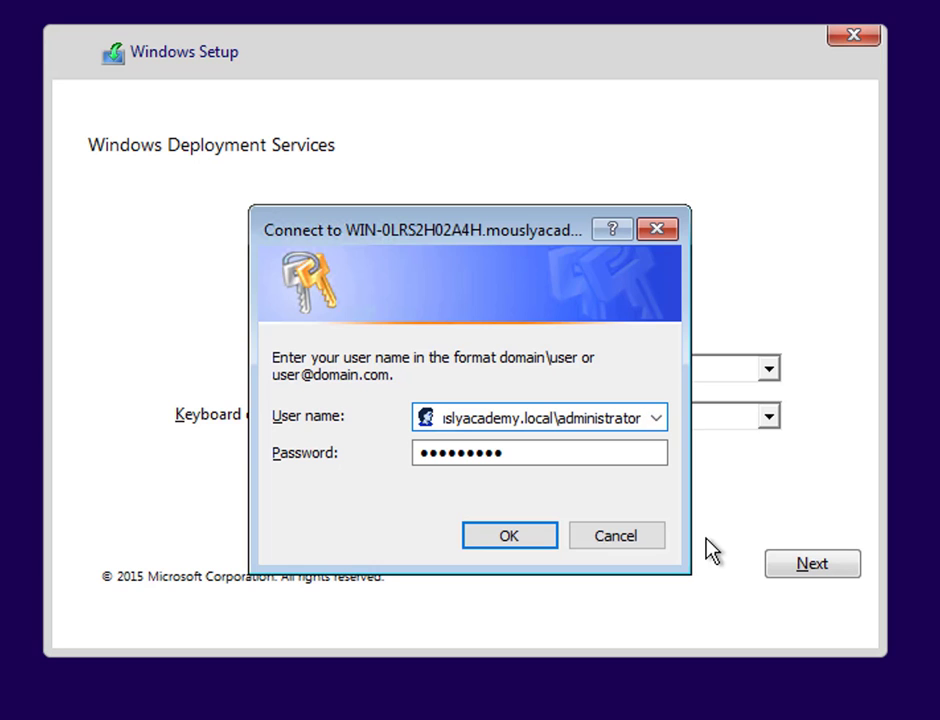
key("Return")
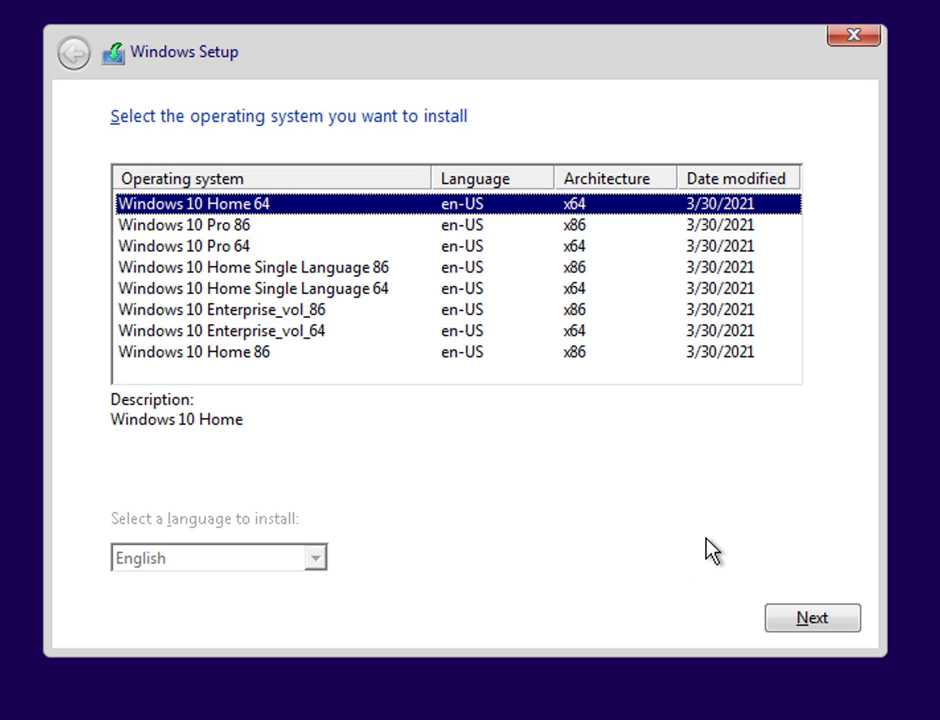
Go through the available operating systems and choose Windows 10 Pro 64 for installation.
key("Down")
key("Down")
key("Down")
key("Down")
key("Down")
key("Up")
key("Up")
key("Up")
key("Up")
key("Up")
key("Down")
key("Down")
key("Down")
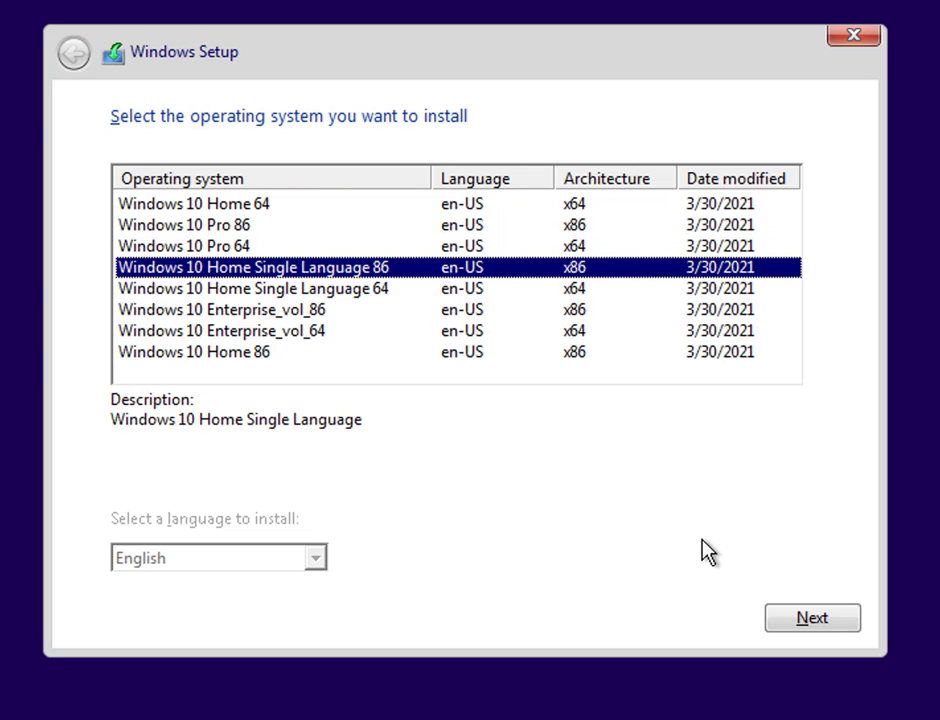
key("Down")
key("Down")
key("Down")
key("Down")
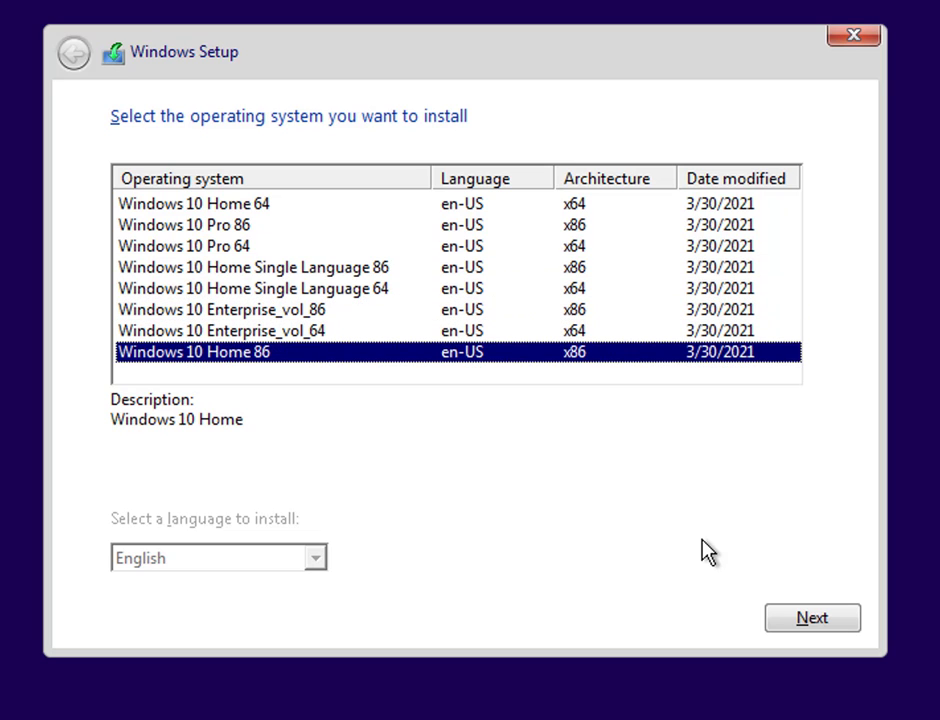
key("Up")
key("Up")
key("Up")
key("Up")
key("Up")
key("Up")
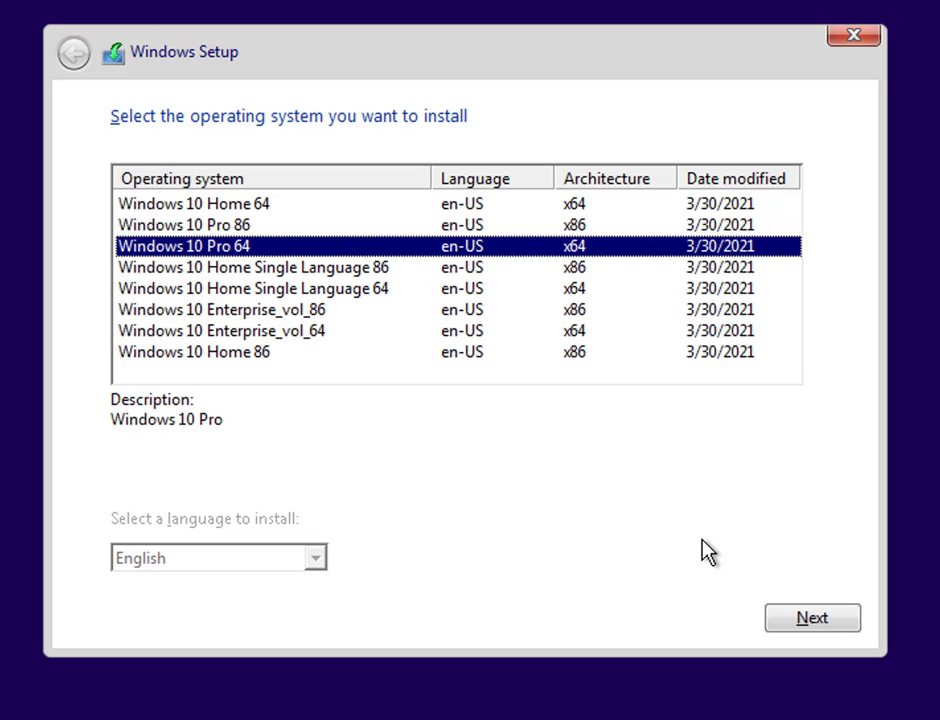
key("Down")
key("Return")
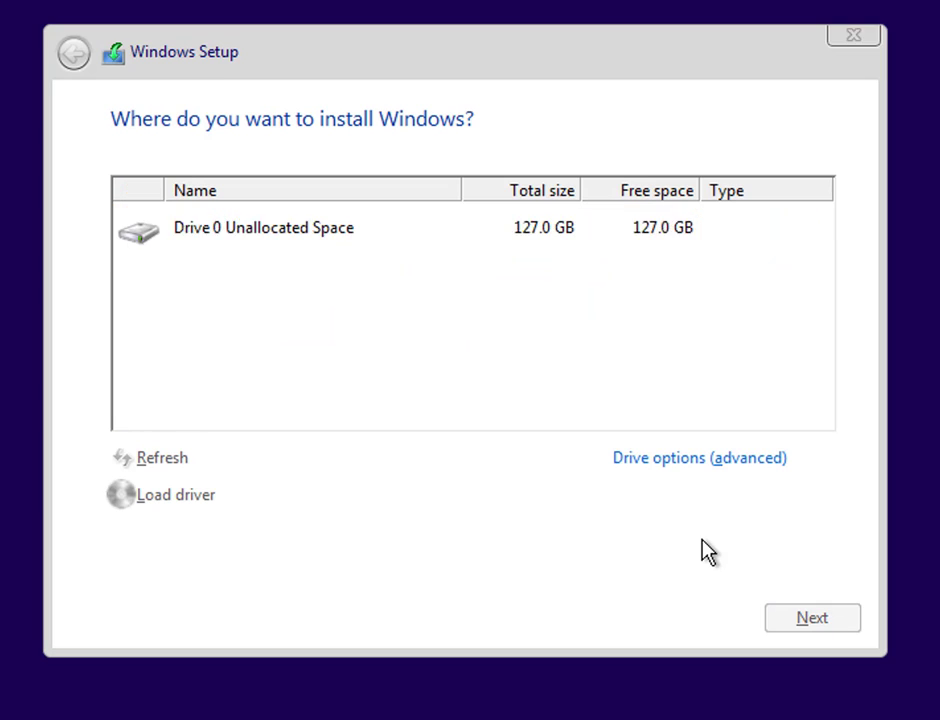
Install Windows on the unallocated space of Drive 0 and restart the computer immediately when Setup is ready.
key("Return")
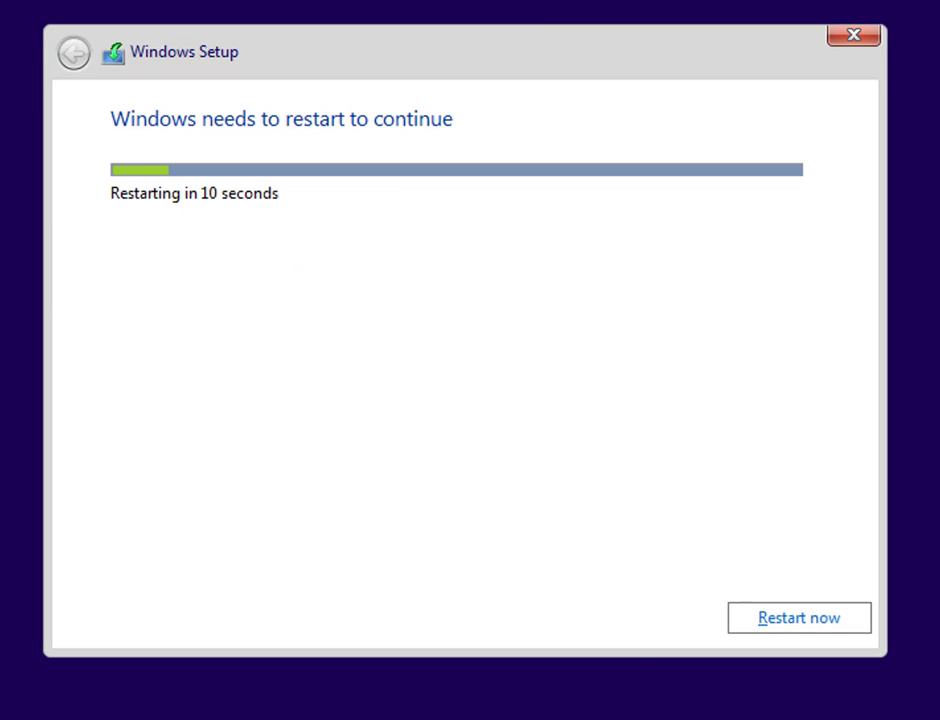
left_click(781, 612)
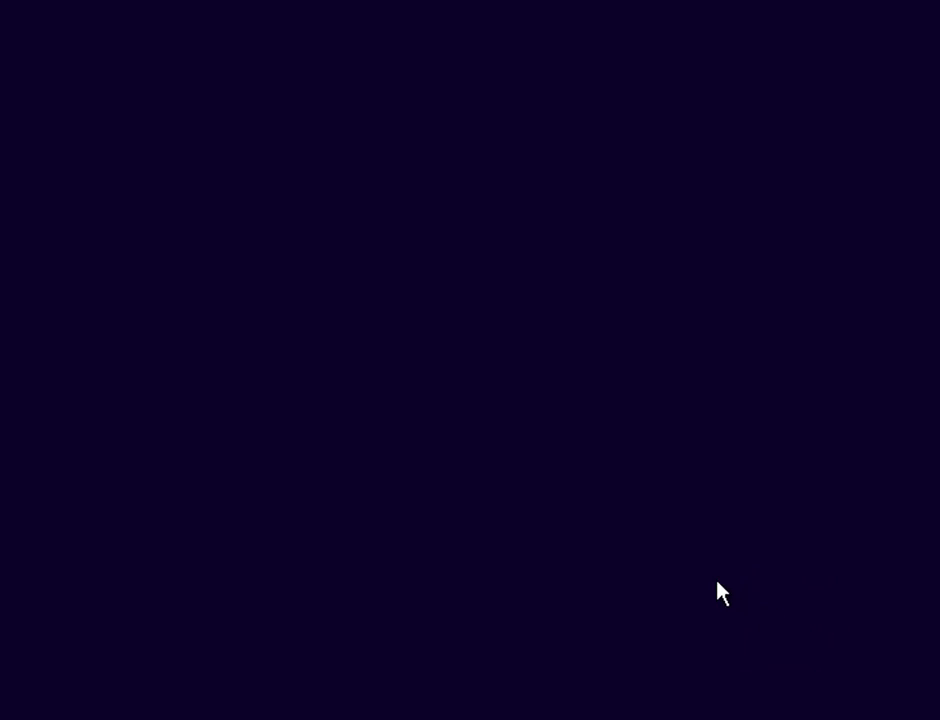